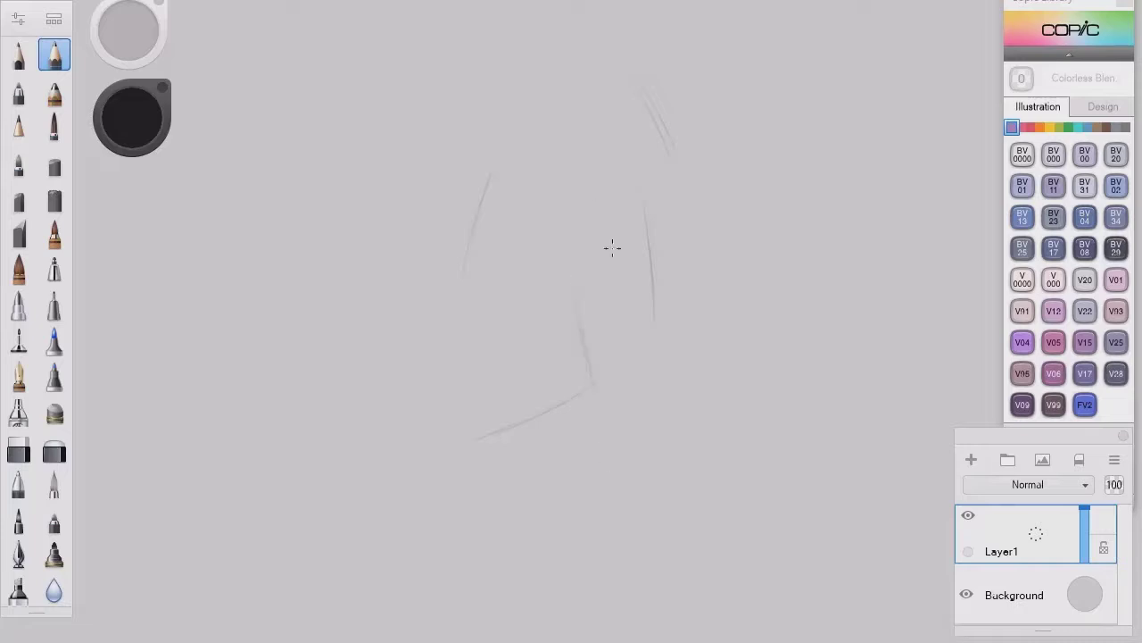
- Sketch light construction lines for the neck, shirt opening, forehead and back of the head with the pencil
{"action": "left_click_drag", "start_coordinate": [651, 328], "coordinate": [669, 382]}
{"action": "left_click_drag", "start_coordinate": [572, 399], "coordinate": [620, 505]}
{"action": "left_click_drag", "start_coordinate": [480, 174], "coordinate": [478, 239]}
{"action": "left_click_drag", "start_coordinate": [663, 119], "coordinate": [665, 199]}
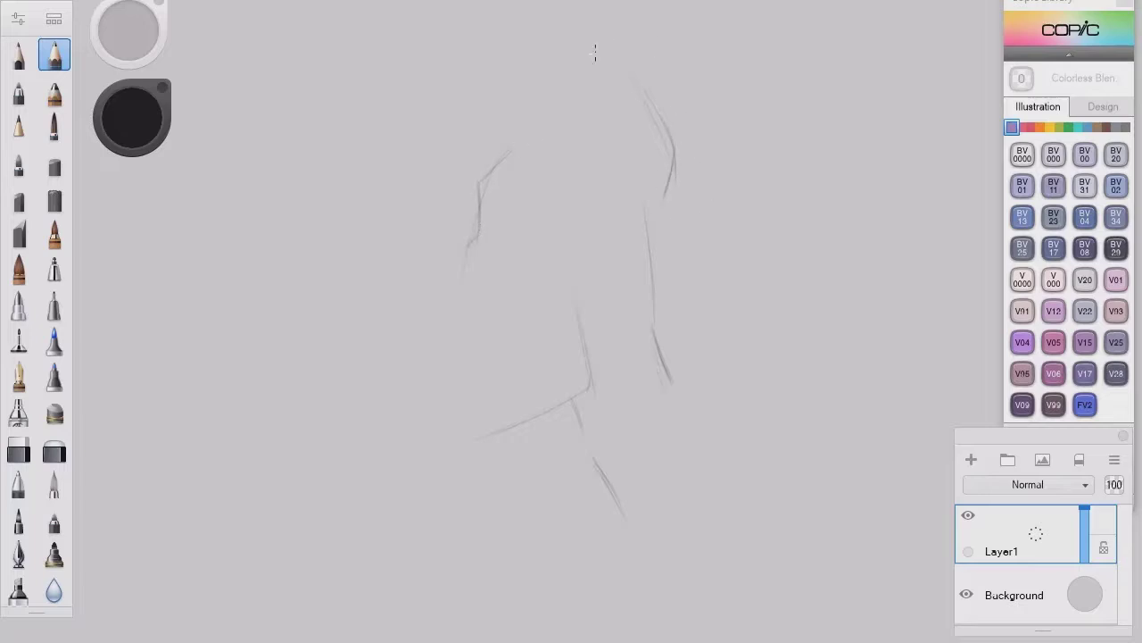
- Rough in a fedora on the head, with a tall crown and a wide brim slanting down toward the back
{"action": "left_click_drag", "start_coordinate": [639, 93], "coordinate": [674, 166]}
{"action": "left_click_drag", "start_coordinate": [707, 295], "coordinate": [516, 140]}
{"action": "left_click_drag", "start_coordinate": [662, 197], "coordinate": [701, 292]}
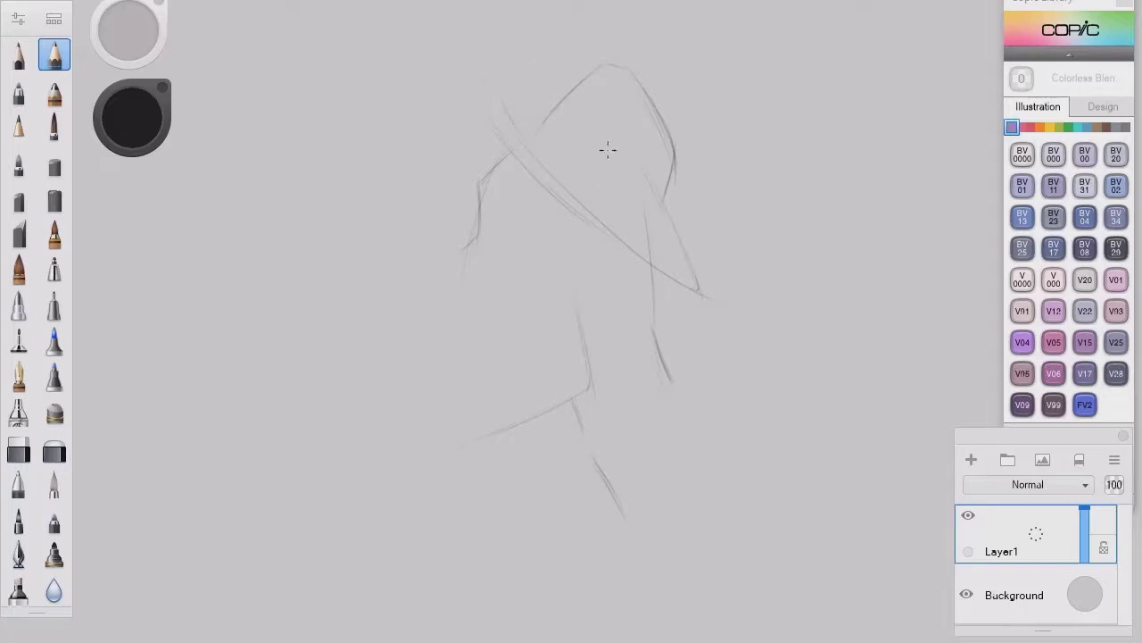
{"action": "left_click_drag", "start_coordinate": [607, 150], "coordinate": [660, 193]}
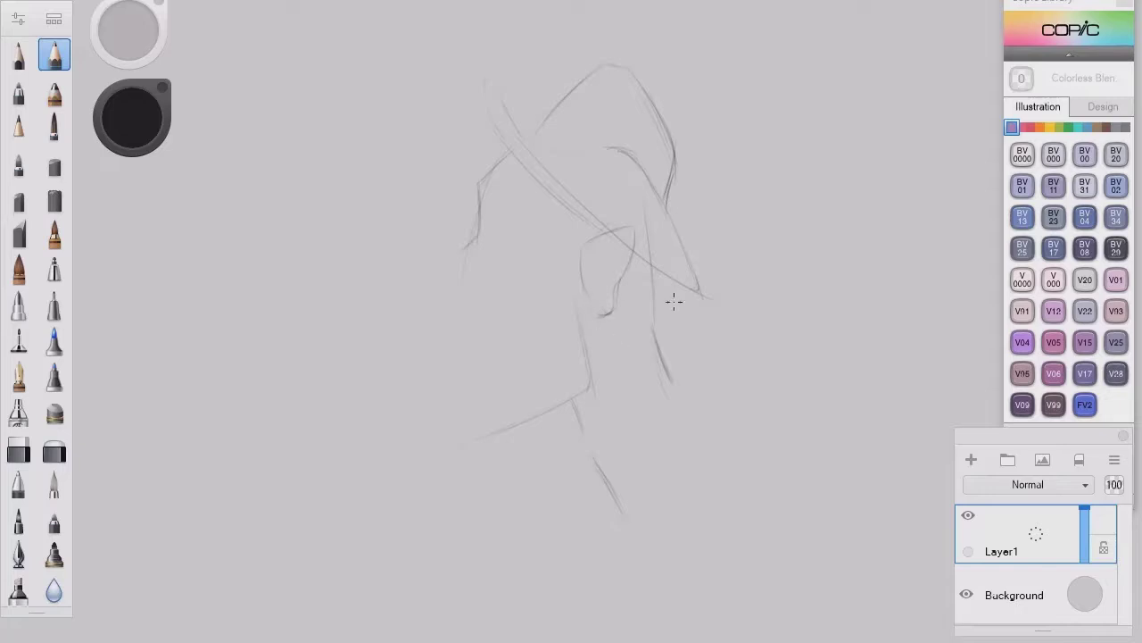
- Sketch the jacket collar and open shirt collar below the neck, and add light strokes behind the ear and along the forehead
{"action": "mouse_move", "coordinate": [659, 364]}
{"action": "left_mouse_down"}
{"action": "mouse_move", "coordinate": [680, 427]}
{"action": "mouse_move", "coordinate": [661, 422]}
{"action": "left_mouse_up"}
{"action": "mouse_move", "coordinate": [686, 368]}
{"action": "left_mouse_down"}
{"action": "mouse_move", "coordinate": [687, 419]}
{"action": "mouse_move", "coordinate": [630, 508]}
{"action": "left_mouse_up"}
{"action": "left_click_drag", "start_coordinate": [685, 393], "coordinate": [674, 569]}
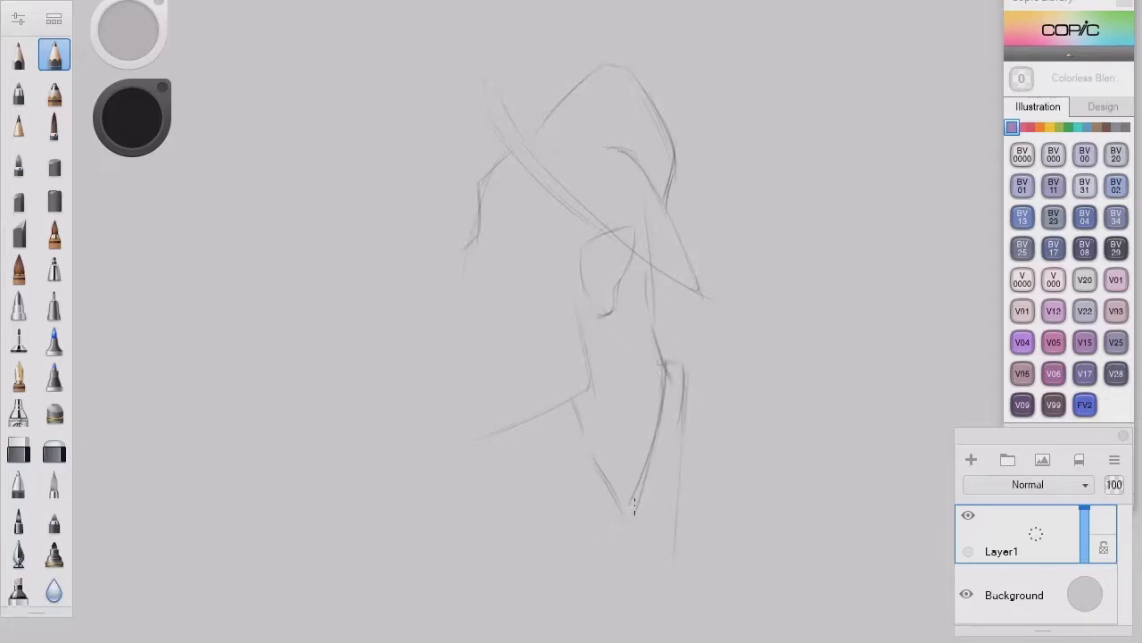
{"action": "left_click_drag", "start_coordinate": [634, 507], "coordinate": [636, 568]}
{"action": "left_click_drag", "start_coordinate": [635, 502], "coordinate": [654, 525]}
{"action": "mouse_move", "coordinate": [593, 466]}
{"action": "left_mouse_down"}
{"action": "mouse_move", "coordinate": [573, 512]}
{"action": "mouse_move", "coordinate": [614, 552]}
{"action": "mouse_move", "coordinate": [575, 575]}
{"action": "left_mouse_up"}
{"action": "mouse_move", "coordinate": [665, 275]}
{"action": "left_mouse_down"}
{"action": "mouse_move", "coordinate": [660, 302]}
{"action": "mouse_move", "coordinate": [632, 261]}
{"action": "left_mouse_up"}
{"action": "left_click_drag", "start_coordinate": [503, 157], "coordinate": [480, 194]}
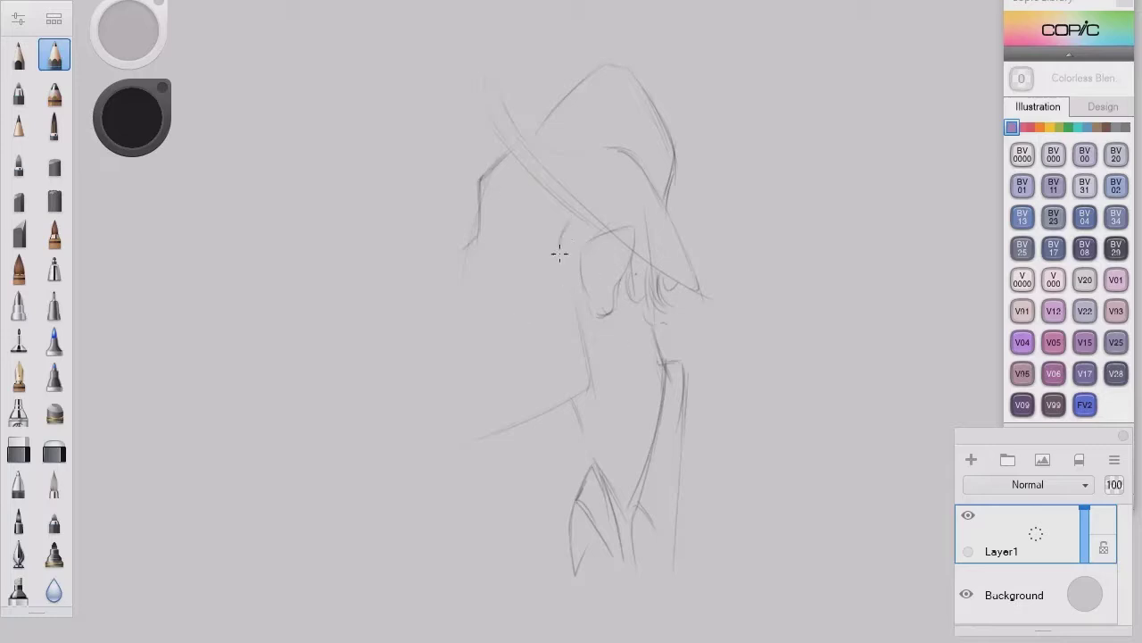
- Draw a long jagged sideburn running from the temple in front of the ear down along the jaw
{"action": "mouse_move", "coordinate": [560, 253]}
{"action": "left_mouse_down"}
{"action": "mouse_move", "coordinate": [566, 239]}
{"action": "mouse_move", "coordinate": [603, 394]}
{"action": "mouse_move", "coordinate": [543, 398]}
{"action": "left_mouse_up"}
{"action": "left_click_drag", "start_coordinate": [541, 398], "coordinate": [539, 448]}
{"action": "left_click_drag", "start_coordinate": [588, 407], "coordinate": [578, 425]}
{"action": "mouse_move", "coordinate": [563, 394]}
{"action": "left_mouse_down"}
{"action": "mouse_move", "coordinate": [571, 424]}
{"action": "mouse_move", "coordinate": [550, 435]}
{"action": "left_mouse_up"}
{"action": "left_click_drag", "start_coordinate": [543, 399], "coordinate": [530, 452]}
{"action": "left_click_drag", "start_coordinate": [562, 409], "coordinate": [553, 450]}
{"action": "left_click_drag", "start_coordinate": [568, 398], "coordinate": [587, 425]}
{"action": "mouse_move", "coordinate": [589, 316]}
{"action": "left_mouse_down"}
{"action": "mouse_move", "coordinate": [602, 371]}
{"action": "mouse_move", "coordinate": [596, 336]}
{"action": "left_mouse_up"}
{"action": "left_click_drag", "start_coordinate": [578, 264], "coordinate": [582, 335]}
{"action": "mouse_move", "coordinate": [592, 382]}
{"action": "left_mouse_down"}
{"action": "mouse_move", "coordinate": [606, 398]}
{"action": "mouse_move", "coordinate": [583, 428]}
{"action": "left_mouse_up"}
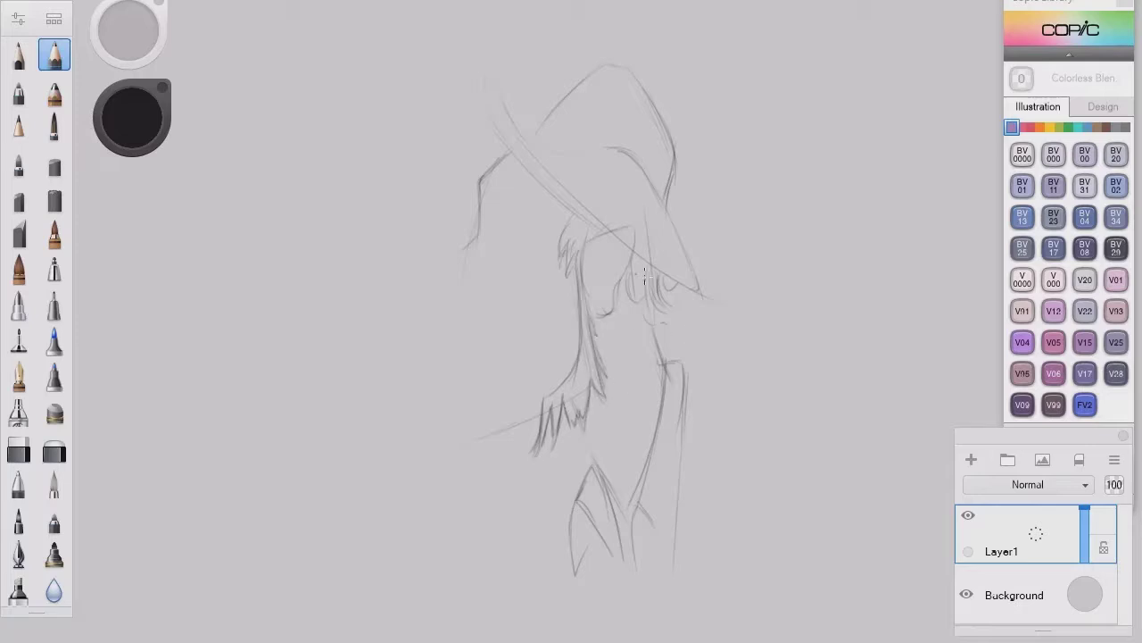
- Add spiky tufts of hair behind the ear beneath the hat brim
{"action": "left_click_drag", "start_coordinate": [629, 277], "coordinate": [639, 319]}
{"action": "left_click_drag", "start_coordinate": [664, 273], "coordinate": [669, 305]}
{"action": "left_click_drag", "start_coordinate": [651, 295], "coordinate": [651, 323]}
{"action": "left_click_drag", "start_coordinate": [662, 310], "coordinate": [668, 323]}
{"action": "left_click_drag", "start_coordinate": [625, 262], "coordinate": [639, 319]}
- Draw the long nose profile from the brow down to a large drooping rounded tip
{"action": "left_click_drag", "start_coordinate": [464, 251], "coordinate": [437, 317]}
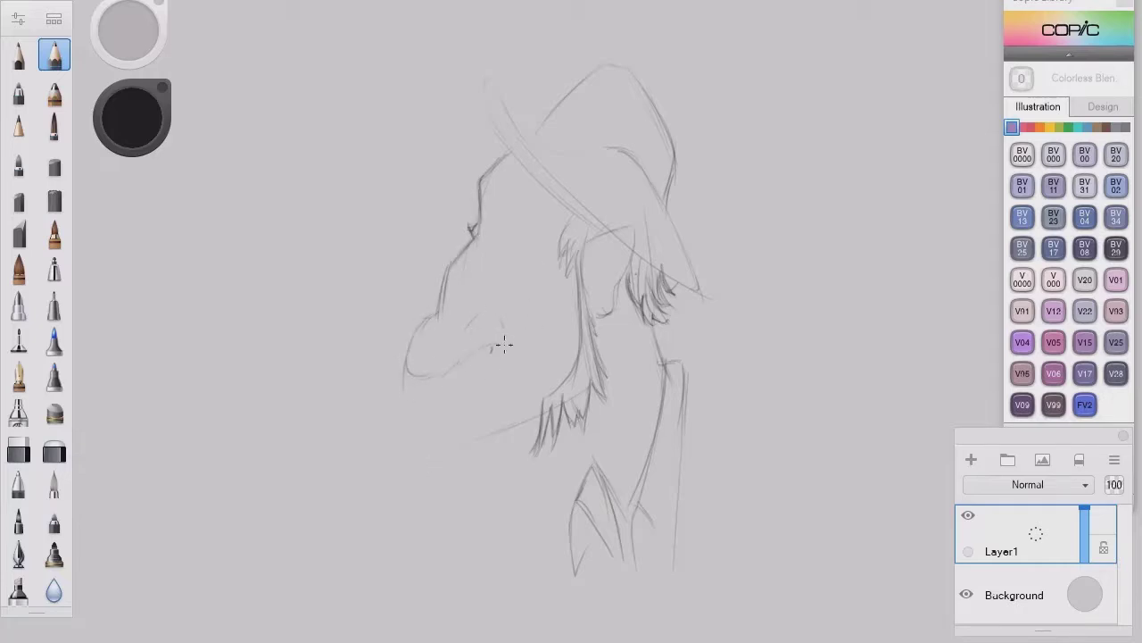
{"action": "left_click_drag", "start_coordinate": [420, 328], "coordinate": [405, 372]}
{"action": "left_click_drag", "start_coordinate": [443, 280], "coordinate": [414, 340]}
{"action": "mouse_move", "coordinate": [433, 382]}
{"action": "left_mouse_down"}
{"action": "mouse_move", "coordinate": [458, 369]}
{"action": "mouse_move", "coordinate": [590, 351]}
{"action": "mouse_move", "coordinate": [468, 359]}
{"action": "left_mouse_up"}
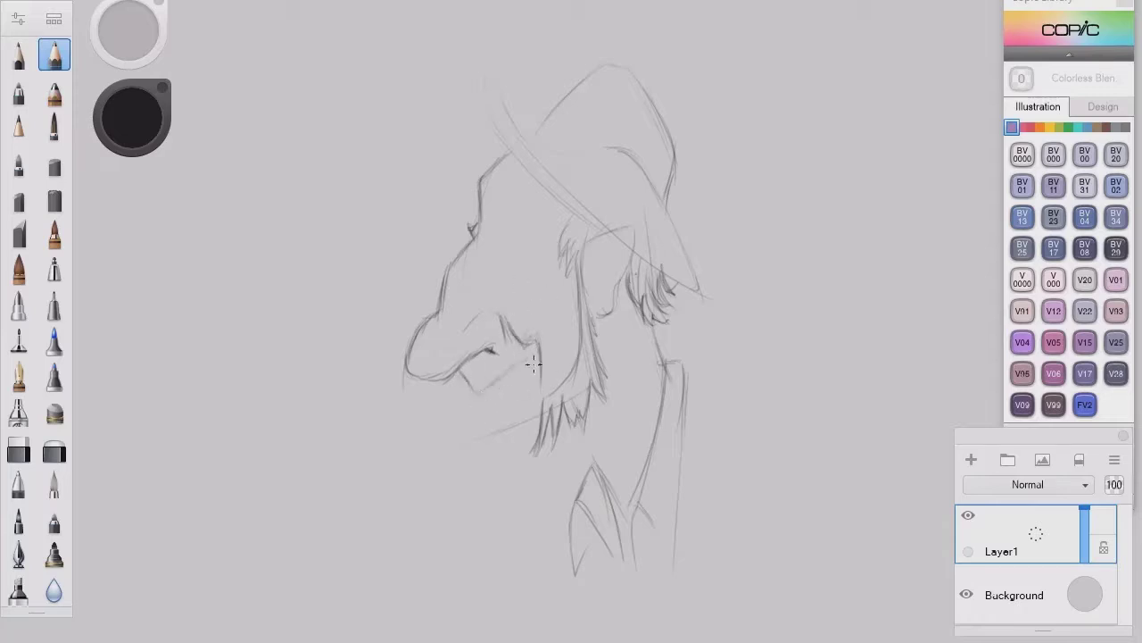
- Clean up the mouth corner with the eraser, and sketch the protruding chin and lower jaw with the pencil
{"action": "key", "text": "e"}
{"action": "mouse_move", "coordinate": [513, 371]}
{"action": "left_mouse_down"}
{"action": "mouse_move", "coordinate": [482, 392]}
{"action": "mouse_move", "coordinate": [527, 375]}
{"action": "left_mouse_up"}
{"action": "key", "text": "b"}
{"action": "left_click_drag", "start_coordinate": [456, 469], "coordinate": [516, 451]}
{"action": "mouse_move", "coordinate": [456, 469]}
{"action": "left_mouse_down"}
{"action": "mouse_move", "coordinate": [442, 440]}
{"action": "mouse_move", "coordinate": [482, 413]}
{"action": "left_mouse_up"}
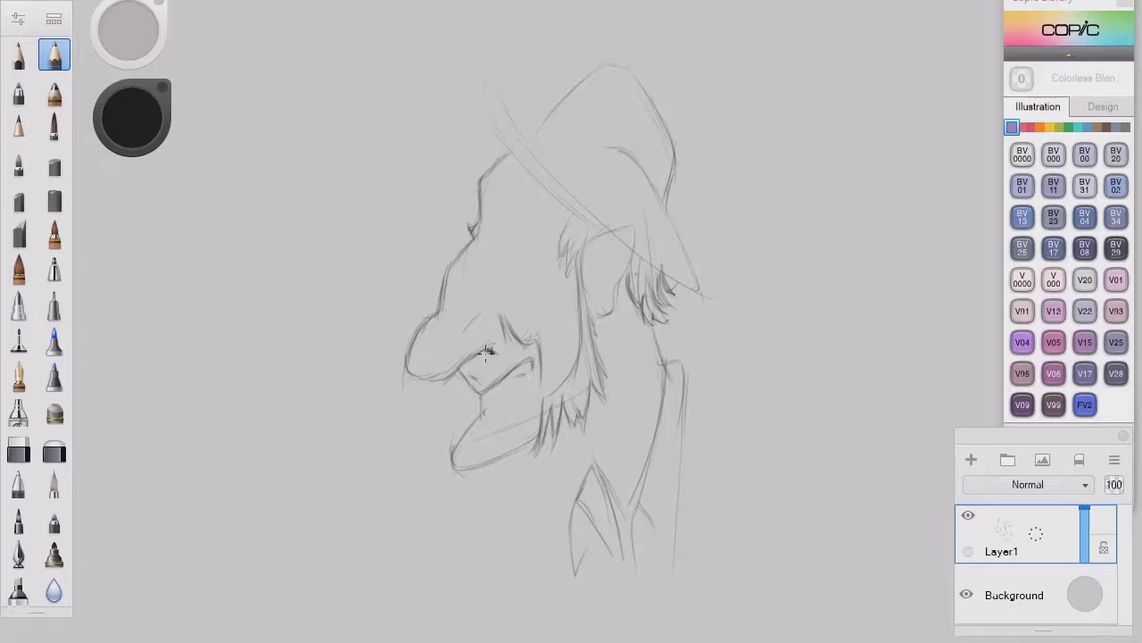
{"action": "left_click_drag", "start_coordinate": [478, 428], "coordinate": [453, 448]}
{"action": "left_click_drag", "start_coordinate": [553, 427], "coordinate": [456, 466]}
- Sketch the throat bulge under the jaw, the oval eye with its lower bag, and the arched eyebrow
{"action": "left_click_drag", "start_coordinate": [579, 426], "coordinate": [602, 455]}
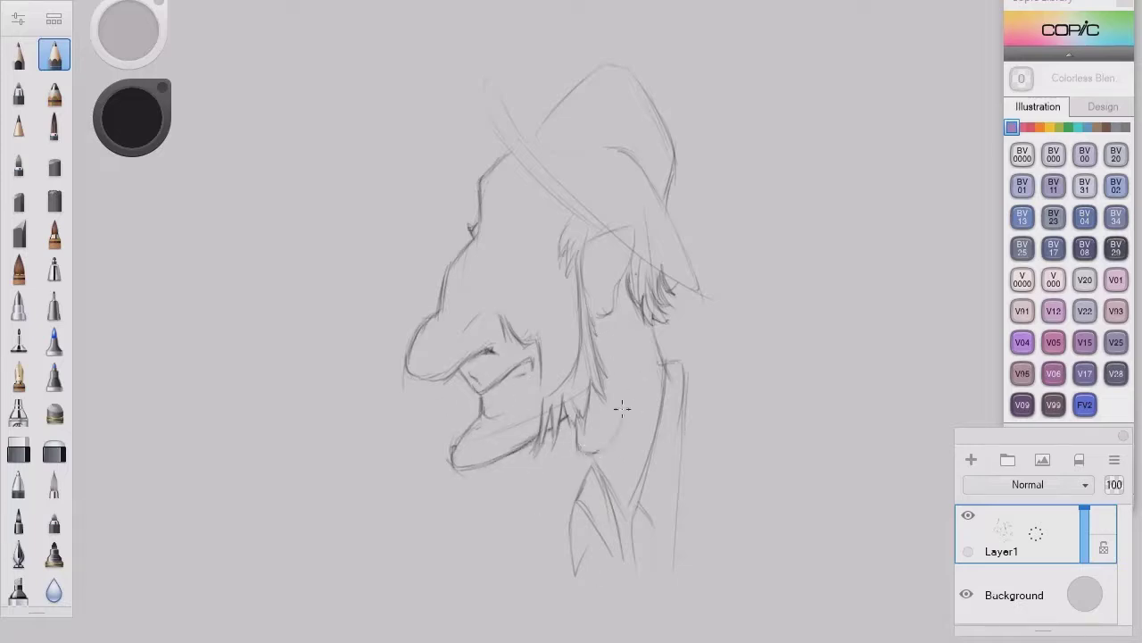
{"action": "left_click_drag", "start_coordinate": [623, 413], "coordinate": [594, 508]}
{"action": "mouse_move", "coordinate": [522, 237]}
{"action": "left_mouse_down"}
{"action": "mouse_move", "coordinate": [503, 260]}
{"action": "mouse_move", "coordinate": [523, 310]}
{"action": "left_mouse_up"}
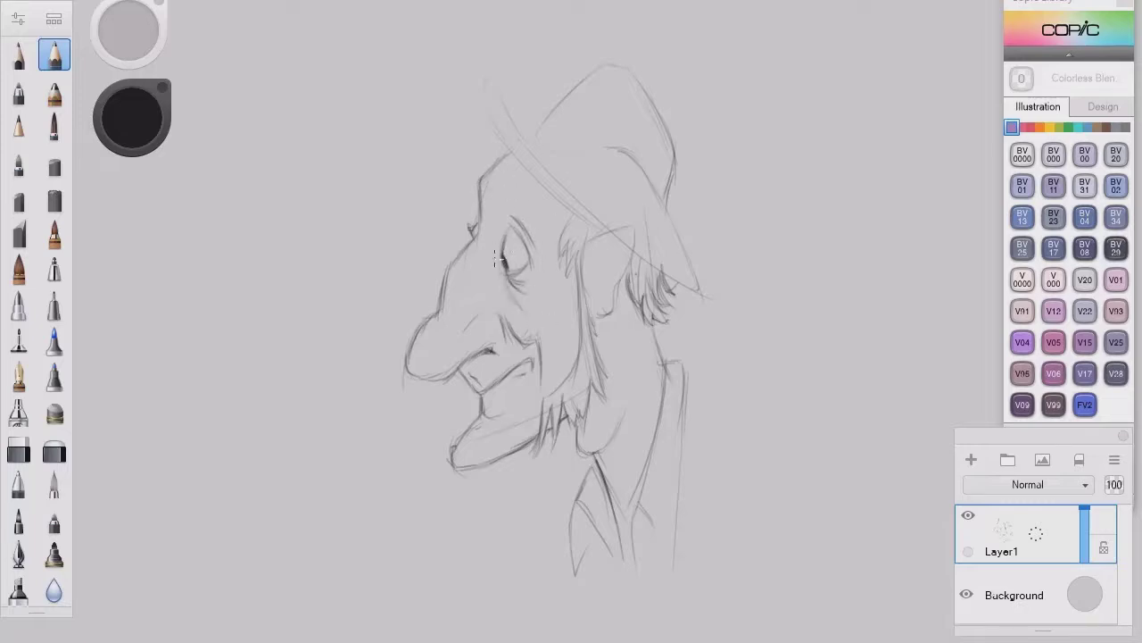
{"action": "left_click_drag", "start_coordinate": [499, 265], "coordinate": [534, 319]}
{"action": "mouse_move", "coordinate": [510, 194]}
{"action": "left_mouse_down"}
{"action": "mouse_move", "coordinate": [547, 223]}
{"action": "mouse_move", "coordinate": [506, 243]}
{"action": "mouse_move", "coordinate": [529, 268]}
{"action": "left_mouse_up"}
{"action": "left_click_drag", "start_coordinate": [482, 179], "coordinate": [475, 219]}
- Define the neck with a long muscle line, and darken the throat, nape and inner collar lines
{"action": "left_click_drag", "start_coordinate": [665, 327], "coordinate": [647, 370]}
{"action": "left_click_drag", "start_coordinate": [625, 296], "coordinate": [660, 408]}
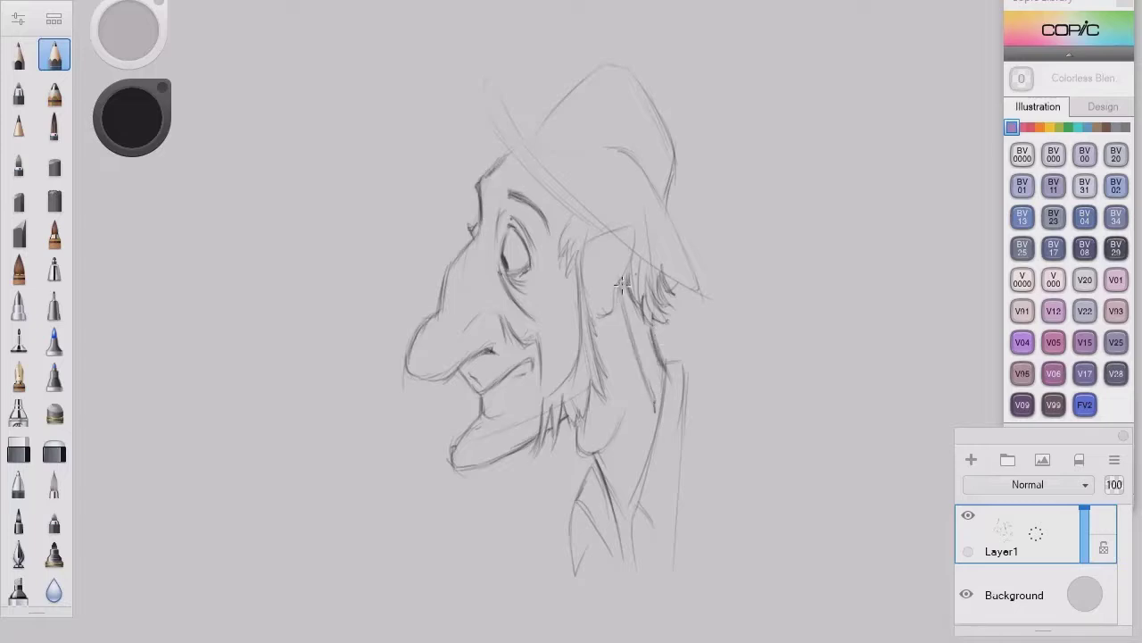
{"action": "left_click_drag", "start_coordinate": [602, 434], "coordinate": [576, 459]}
{"action": "left_click_drag", "start_coordinate": [625, 413], "coordinate": [596, 550]}
{"action": "left_click_drag", "start_coordinate": [666, 373], "coordinate": [634, 500]}
{"action": "left_click_drag", "start_coordinate": [653, 452], "coordinate": [636, 570]}
{"action": "left_click_drag", "start_coordinate": [648, 357], "coordinate": [654, 323]}
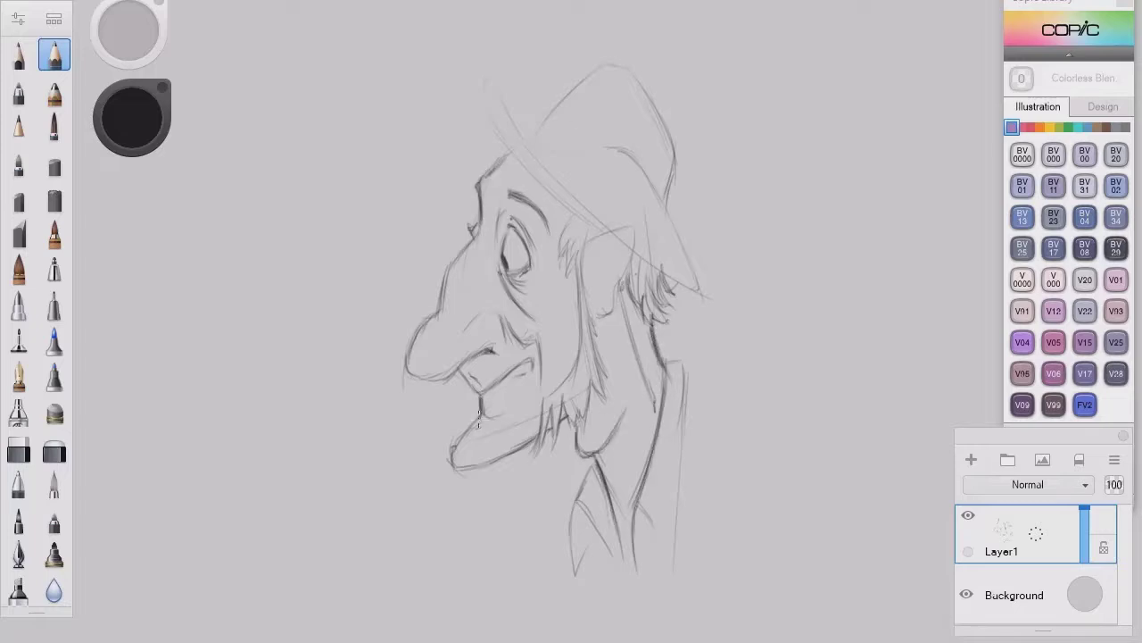
- Draw the nostril wing, strengthen the front collar edge, and sketch the shoulder and sleeve with fold lines
{"action": "mouse_move", "coordinate": [470, 328]}
{"action": "left_mouse_down"}
{"action": "mouse_move", "coordinate": [486, 312]}
{"action": "mouse_move", "coordinate": [509, 335]}
{"action": "left_mouse_up"}
{"action": "left_click_drag", "start_coordinate": [585, 450], "coordinate": [577, 554]}
{"action": "left_click_drag", "start_coordinate": [580, 502], "coordinate": [572, 577]}
{"action": "mouse_move", "coordinate": [689, 374]}
{"action": "left_mouse_down"}
{"action": "mouse_move", "coordinate": [739, 403]}
{"action": "mouse_move", "coordinate": [712, 520]}
{"action": "left_mouse_up"}
{"action": "left_click_drag", "start_coordinate": [741, 409], "coordinate": [807, 541]}
{"action": "left_click_drag", "start_coordinate": [730, 520], "coordinate": [737, 575]}
{"action": "left_click_drag", "start_coordinate": [746, 450], "coordinate": [720, 526]}
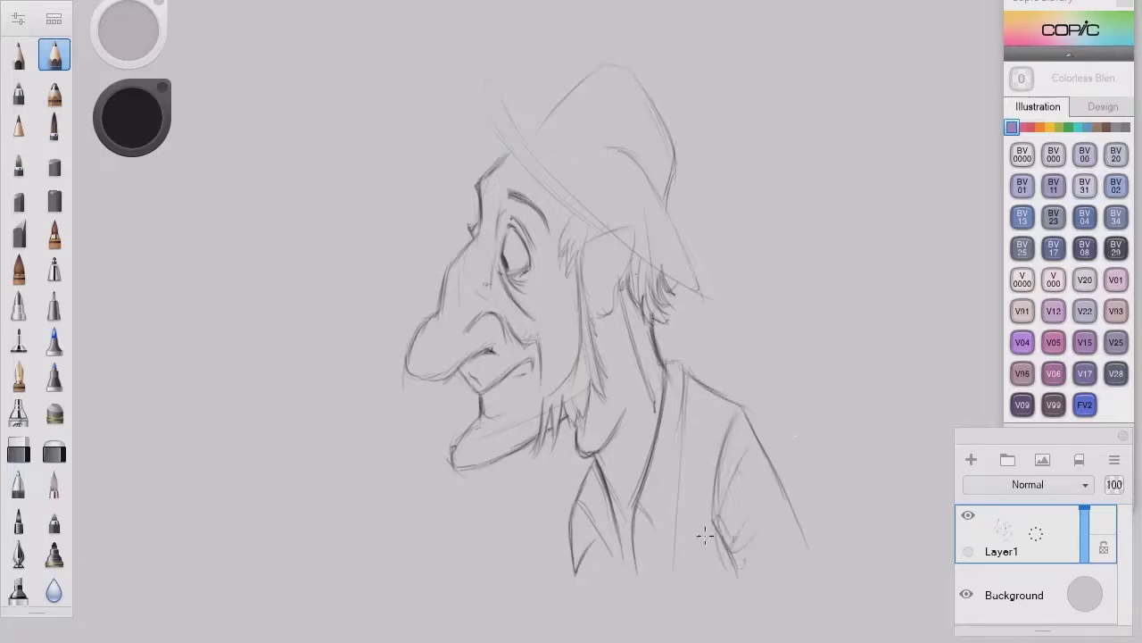
- Define the pointed jacket collar behind the neck and add lines on the throat and neck
{"action": "left_click_drag", "start_coordinate": [689, 371], "coordinate": [671, 566]}
{"action": "left_click_drag", "start_coordinate": [687, 359], "coordinate": [666, 500]}
{"action": "left_click_drag", "start_coordinate": [623, 423], "coordinate": [602, 458]}
{"action": "left_click_drag", "start_coordinate": [637, 382], "coordinate": [630, 511]}
{"action": "left_click_drag", "start_coordinate": [625, 480], "coordinate": [614, 525]}
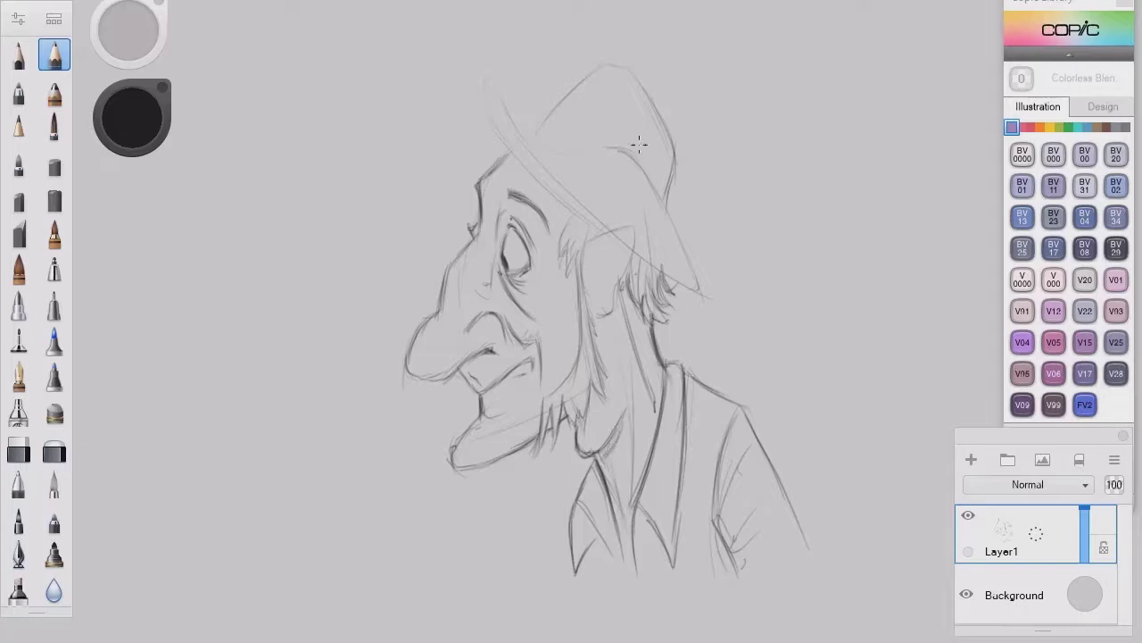
- Refine the hat brim with darker curved lines, from the upturned front tip to the drooping back point
{"action": "mouse_move", "coordinate": [489, 116]}
{"action": "left_mouse_down"}
{"action": "mouse_move", "coordinate": [507, 154]}
{"action": "mouse_move", "coordinate": [493, 80]}
{"action": "mouse_move", "coordinate": [580, 211]}
{"action": "left_mouse_up"}
{"action": "left_click_drag", "start_coordinate": [503, 95], "coordinate": [605, 234]}
{"action": "mouse_move", "coordinate": [521, 128]}
{"action": "left_mouse_down"}
{"action": "mouse_move", "coordinate": [584, 151]}
{"action": "mouse_move", "coordinate": [694, 266]}
{"action": "mouse_move", "coordinate": [700, 287]}
{"action": "left_mouse_up"}
{"action": "left_click_drag", "start_coordinate": [537, 149], "coordinate": [605, 221]}
{"action": "mouse_move", "coordinate": [639, 258]}
{"action": "left_mouse_down"}
{"action": "mouse_move", "coordinate": [698, 289]}
{"action": "mouse_move", "coordinate": [665, 162]}
{"action": "left_mouse_up"}
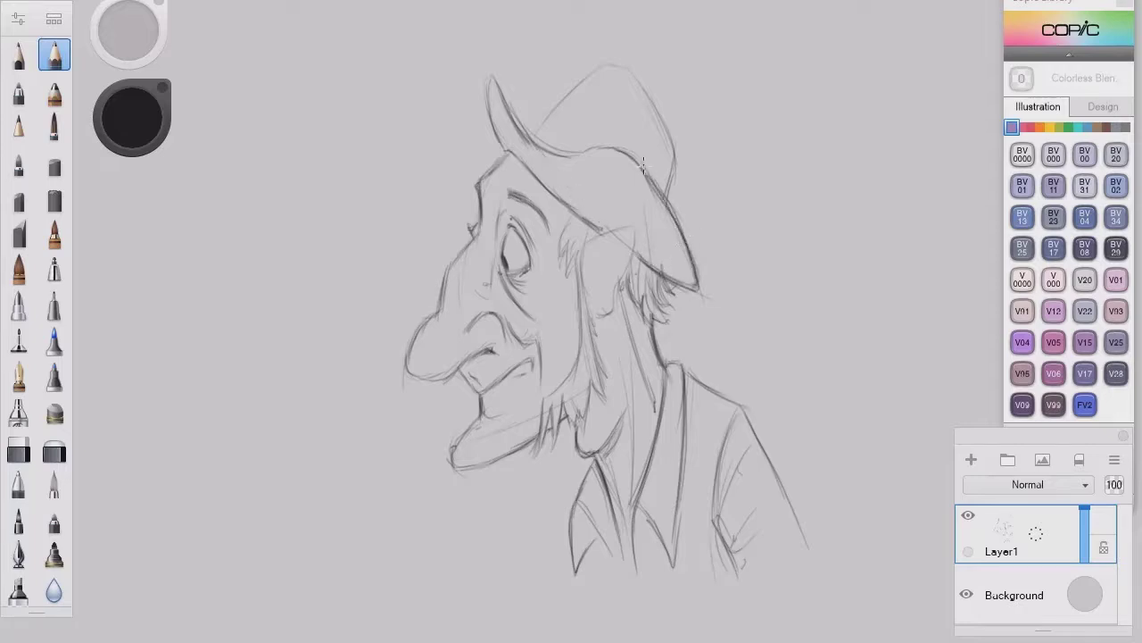
- Strengthen the outline of the hat crown and draw a hat band across its base
{"action": "left_click_drag", "start_coordinate": [641, 80], "coordinate": [675, 169]}
{"action": "left_click_drag", "start_coordinate": [535, 134], "coordinate": [603, 64]}
{"action": "left_click_drag", "start_coordinate": [554, 105], "coordinate": [633, 155]}
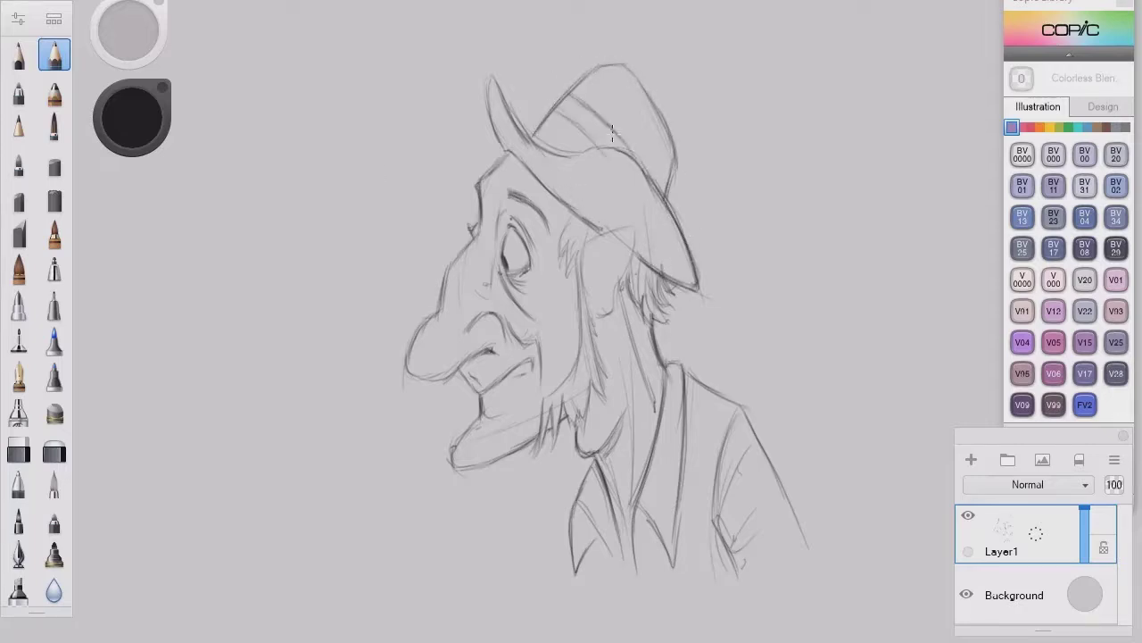
{"action": "left_click_drag", "start_coordinate": [579, 87], "coordinate": [541, 148]}
- Darken the nose bridge and tip, and the upper lip beneath the nose
{"action": "left_click_drag", "start_coordinate": [465, 243], "coordinate": [439, 311]}
{"action": "left_click_drag", "start_coordinate": [480, 211], "coordinate": [450, 268]}
{"action": "mouse_move", "coordinate": [439, 307]}
{"action": "left_mouse_down"}
{"action": "mouse_move", "coordinate": [416, 336]}
{"action": "mouse_move", "coordinate": [429, 375]}
{"action": "left_mouse_up"}
{"action": "left_click_drag", "start_coordinate": [450, 359], "coordinate": [491, 400]}
- Draw the ear with its inner fold, and darken the hair of the sideburn down to the jaw
{"action": "mouse_move", "coordinate": [596, 247]}
{"action": "left_mouse_down"}
{"action": "mouse_move", "coordinate": [595, 292]}
{"action": "mouse_move", "coordinate": [625, 237]}
{"action": "mouse_move", "coordinate": [600, 309]}
{"action": "left_mouse_up"}
{"action": "left_click_drag", "start_coordinate": [632, 230], "coordinate": [620, 286]}
{"action": "mouse_move", "coordinate": [589, 250]}
{"action": "left_mouse_down"}
{"action": "mouse_move", "coordinate": [628, 227]}
{"action": "mouse_move", "coordinate": [576, 368]}
{"action": "left_mouse_up"}
{"action": "left_click_drag", "start_coordinate": [586, 228], "coordinate": [582, 291]}
{"action": "left_click_drag", "start_coordinate": [570, 209], "coordinate": [566, 284]}
{"action": "mouse_move", "coordinate": [584, 346]}
{"action": "left_mouse_down"}
{"action": "mouse_move", "coordinate": [546, 400]}
{"action": "mouse_move", "coordinate": [541, 446]}
{"action": "left_mouse_up"}
{"action": "left_click_drag", "start_coordinate": [589, 379], "coordinate": [575, 421]}
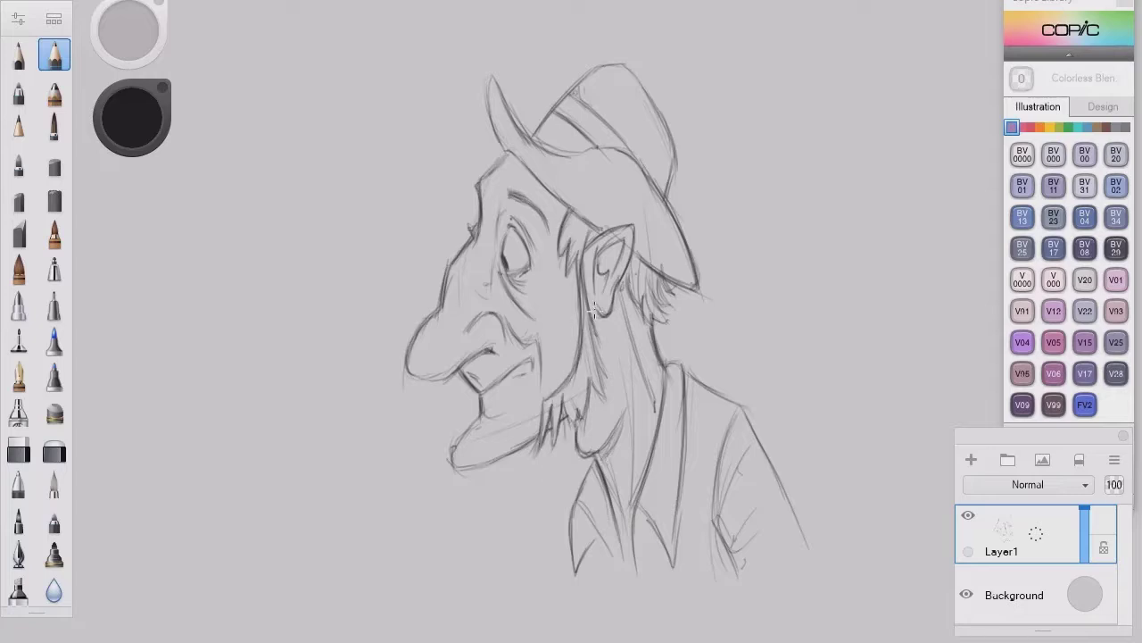
{"action": "left_click_drag", "start_coordinate": [609, 326], "coordinate": [593, 391]}
{"action": "left_click_drag", "start_coordinate": [606, 373], "coordinate": [587, 413]}
- Darken the collar edges, extend the shirt front downward, and add fold lines on the jacket and sleeve
{"action": "left_click_drag", "start_coordinate": [668, 359], "coordinate": [630, 508]}
{"action": "left_click_drag", "start_coordinate": [603, 473], "coordinate": [636, 568]}
{"action": "left_click_drag", "start_coordinate": [578, 502], "coordinate": [618, 558]}
{"action": "left_click_drag", "start_coordinate": [591, 459], "coordinate": [570, 548]}
{"action": "left_click_drag", "start_coordinate": [661, 538], "coordinate": [642, 600]}
{"action": "left_click_drag", "start_coordinate": [730, 432], "coordinate": [714, 550]}
{"action": "left_click_drag", "start_coordinate": [608, 543], "coordinate": [618, 612]}
{"action": "left_click_drag", "start_coordinate": [579, 562], "coordinate": [573, 619]}
{"action": "left_click_drag", "start_coordinate": [606, 547], "coordinate": [613, 600]}
{"action": "mouse_move", "coordinate": [744, 411]}
{"action": "left_mouse_down"}
{"action": "mouse_move", "coordinate": [802, 533]}
{"action": "mouse_move", "coordinate": [706, 500]}
{"action": "left_mouse_up"}
{"action": "left_click_drag", "start_coordinate": [689, 448], "coordinate": [697, 556]}
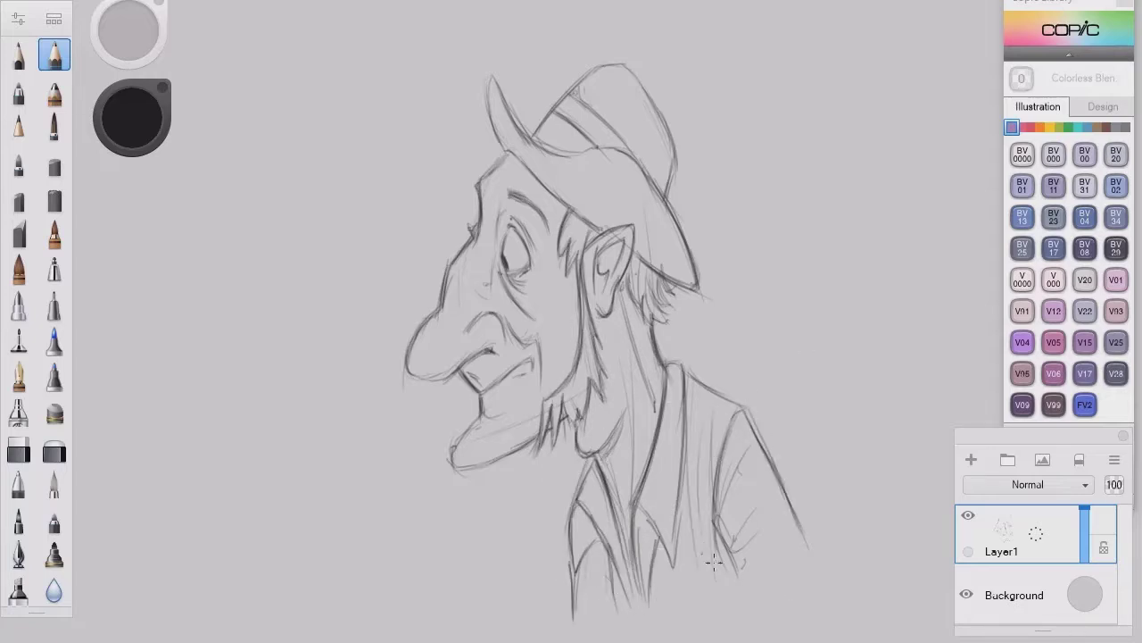
- Darken the shoulder line and the outline of the chin and lower jaw
{"action": "left_click_drag", "start_coordinate": [691, 375], "coordinate": [748, 412]}
{"action": "mouse_move", "coordinate": [478, 416]}
{"action": "left_mouse_down"}
{"action": "mouse_move", "coordinate": [452, 462]}
{"action": "mouse_move", "coordinate": [471, 432]}
{"action": "left_mouse_up"}
{"action": "mouse_move", "coordinate": [471, 461]}
{"action": "left_mouse_down"}
{"action": "mouse_move", "coordinate": [451, 470]}
{"action": "mouse_move", "coordinate": [502, 459]}
{"action": "left_mouse_up"}
{"action": "left_click_drag", "start_coordinate": [482, 466], "coordinate": [539, 437]}
{"action": "left_click_drag", "start_coordinate": [562, 429], "coordinate": [553, 427]}
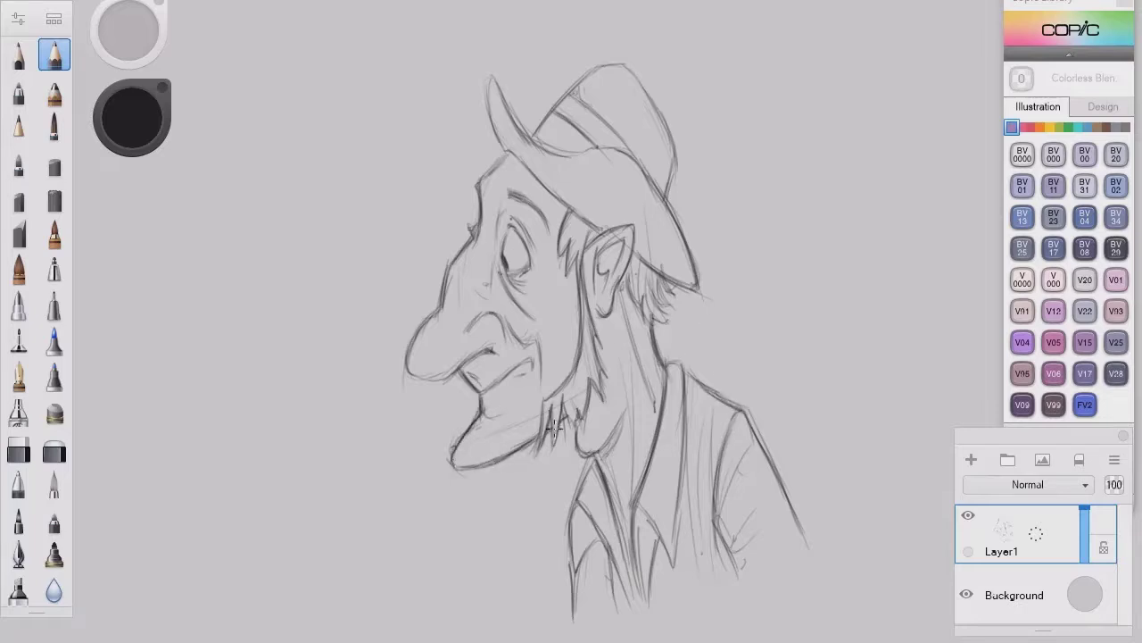
- Reinforce the forehead, brow and nose profile, and the lines around the eye and nostril
{"action": "left_click_drag", "start_coordinate": [505, 152], "coordinate": [478, 182]}
{"action": "left_click_drag", "start_coordinate": [479, 175], "coordinate": [459, 257]}
{"action": "mouse_move", "coordinate": [496, 223]}
{"action": "left_mouse_down"}
{"action": "mouse_move", "coordinate": [493, 257]}
{"action": "mouse_move", "coordinate": [516, 273]}
{"action": "mouse_move", "coordinate": [493, 323]}
{"action": "mouse_move", "coordinate": [502, 346]}
{"action": "left_mouse_up"}
{"action": "mouse_move", "coordinate": [477, 353]}
{"action": "left_mouse_down"}
{"action": "mouse_move", "coordinate": [459, 364]}
{"action": "mouse_move", "coordinate": [467, 360]}
{"action": "left_mouse_up"}
{"action": "mouse_move", "coordinate": [446, 380]}
{"action": "left_mouse_down"}
{"action": "mouse_move", "coordinate": [411, 366]}
{"action": "mouse_move", "coordinate": [444, 375]}
{"action": "left_mouse_up"}
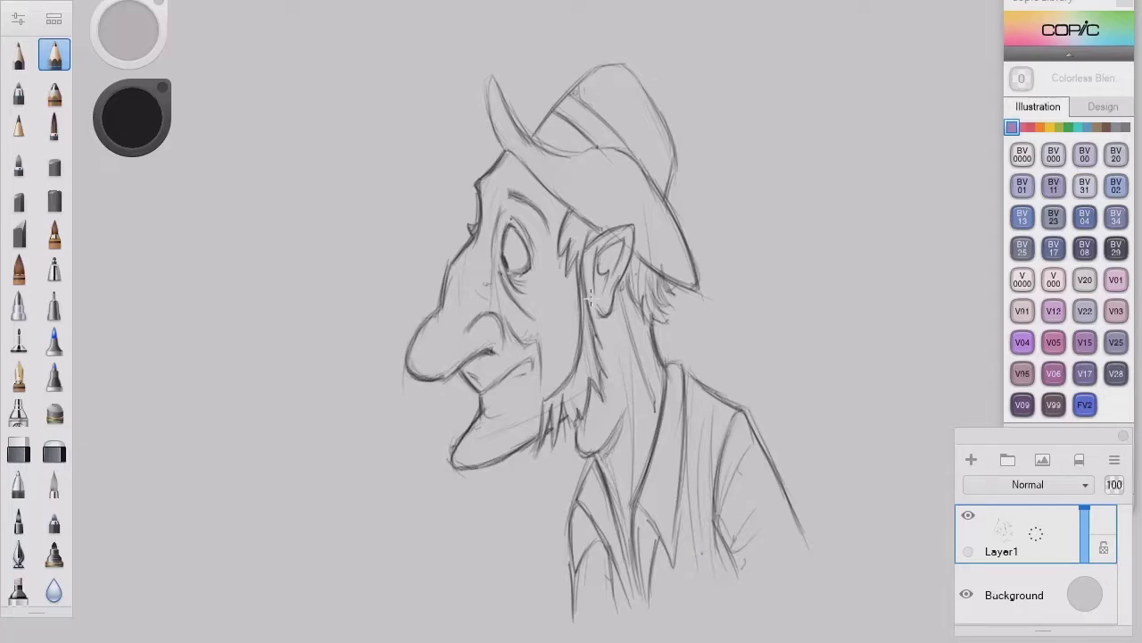
- Darken the throat, front collar, hair behind the ear and lower edge of the hat brim
{"action": "left_click_drag", "start_coordinate": [577, 438], "coordinate": [594, 454]}
{"action": "mouse_move", "coordinate": [595, 455]}
{"action": "left_mouse_down"}
{"action": "mouse_move", "coordinate": [570, 524]}
{"action": "mouse_move", "coordinate": [573, 589]}
{"action": "left_mouse_up"}
{"action": "left_click_drag", "start_coordinate": [654, 323], "coordinate": [658, 349]}
{"action": "mouse_move", "coordinate": [652, 284]}
{"action": "left_mouse_down"}
{"action": "mouse_move", "coordinate": [665, 323]}
{"action": "mouse_move", "coordinate": [674, 307]}
{"action": "left_mouse_up"}
{"action": "mouse_move", "coordinate": [489, 88]}
{"action": "left_mouse_down"}
{"action": "mouse_move", "coordinate": [505, 152]}
{"action": "mouse_move", "coordinate": [630, 64]}
{"action": "mouse_move", "coordinate": [675, 194]}
{"action": "mouse_move", "coordinate": [636, 277]}
{"action": "left_mouse_up"}
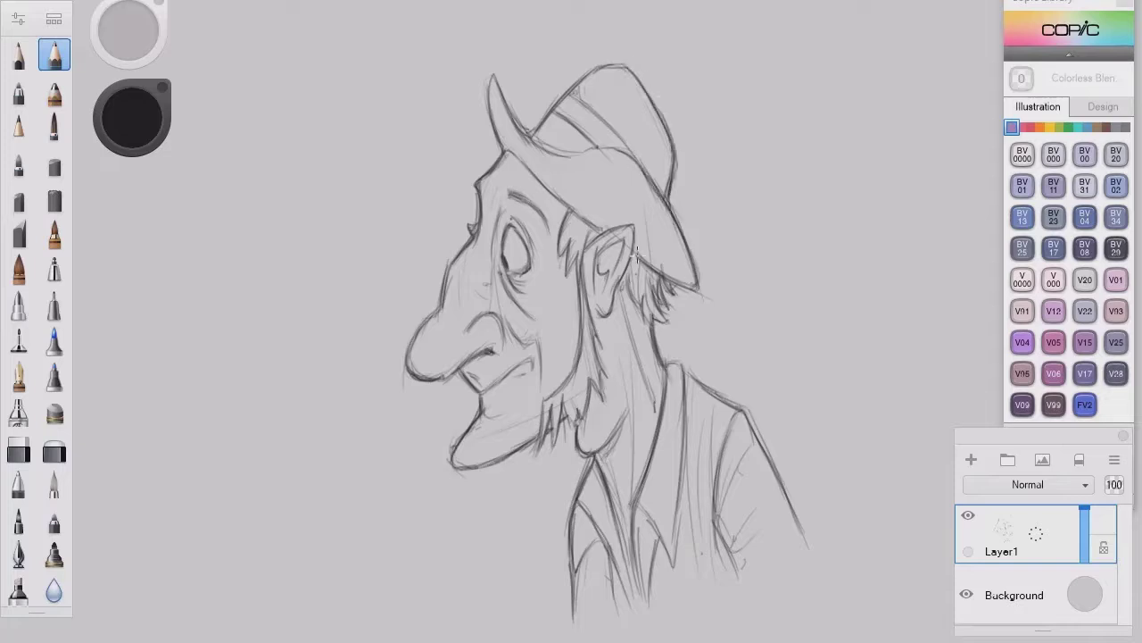
{"action": "left_click_drag", "start_coordinate": [536, 175], "coordinate": [604, 234]}
- Adjust the pencil's brush settings for bolder strokes
{"action": "double_click", "coordinate": [54, 54]}
{"action": "left_click_drag", "start_coordinate": [852, 302], "coordinate": [867, 308]}
{"action": "left_click", "coordinate": [971, 13]}
- Trace bold lines over the forehead and nose profile, the upper lip and the back of the hat crown
{"action": "mouse_move", "coordinate": [505, 152]}
{"action": "left_mouse_down"}
{"action": "mouse_move", "coordinate": [478, 183]}
{"action": "mouse_move", "coordinate": [480, 221]}
{"action": "mouse_move", "coordinate": [470, 228]}
{"action": "left_mouse_up"}
{"action": "left_click_drag", "start_coordinate": [483, 178], "coordinate": [409, 372]}
{"action": "left_click_drag", "start_coordinate": [668, 154], "coordinate": [682, 204]}
{"action": "mouse_move", "coordinate": [442, 381]}
{"action": "left_mouse_down"}
{"action": "mouse_move", "coordinate": [498, 345]}
{"action": "mouse_move", "coordinate": [459, 391]}
{"action": "mouse_move", "coordinate": [471, 431]}
{"action": "mouse_move", "coordinate": [452, 457]}
{"action": "left_mouse_up"}
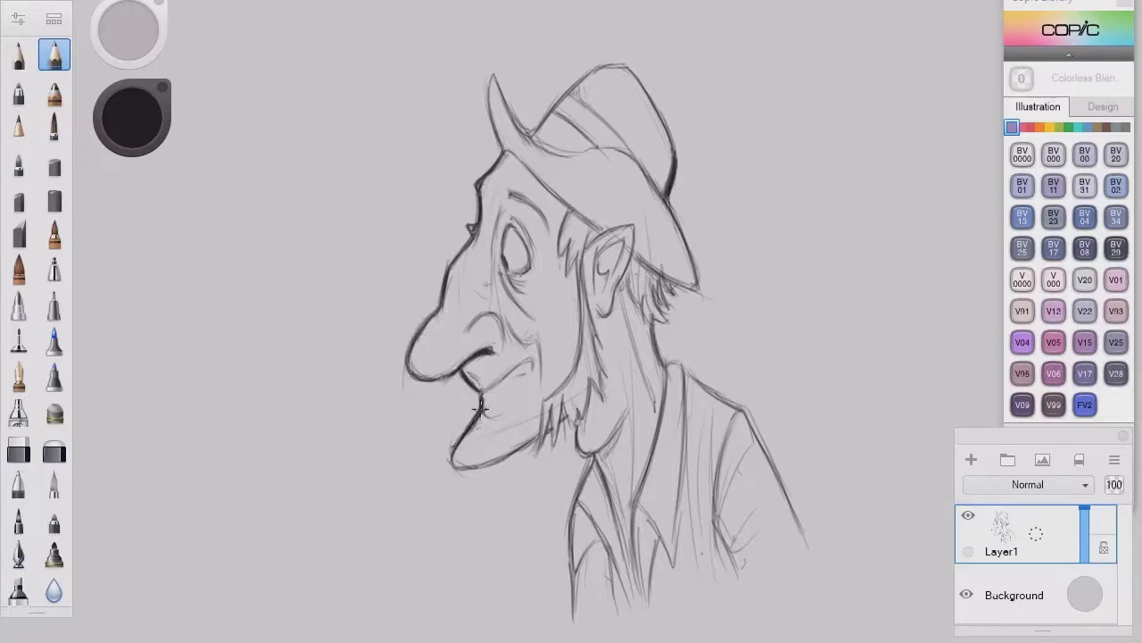
- Trace bold lines over the chin and jaw, nostril, mouth crease and eye
{"action": "left_click_drag", "start_coordinate": [473, 419], "coordinate": [452, 464]}
{"action": "mouse_move", "coordinate": [504, 313]}
{"action": "left_mouse_down"}
{"action": "mouse_move", "coordinate": [475, 337]}
{"action": "mouse_move", "coordinate": [490, 336]}
{"action": "left_mouse_up"}
{"action": "mouse_move", "coordinate": [541, 335]}
{"action": "left_mouse_down"}
{"action": "mouse_move", "coordinate": [537, 382]}
{"action": "mouse_move", "coordinate": [513, 350]}
{"action": "left_mouse_up"}
{"action": "mouse_move", "coordinate": [521, 312]}
{"action": "left_mouse_down"}
{"action": "mouse_move", "coordinate": [501, 281]}
{"action": "mouse_move", "coordinate": [521, 268]}
{"action": "left_mouse_up"}
{"action": "mouse_move", "coordinate": [498, 240]}
{"action": "left_mouse_down"}
{"action": "mouse_move", "coordinate": [503, 255]}
{"action": "mouse_move", "coordinate": [534, 259]}
{"action": "left_mouse_up"}
{"action": "mouse_move", "coordinate": [472, 467]}
{"action": "left_mouse_down"}
{"action": "mouse_move", "coordinate": [558, 428]}
{"action": "mouse_move", "coordinate": [453, 466]}
{"action": "left_mouse_up"}
{"action": "left_click_drag", "start_coordinate": [480, 402], "coordinate": [458, 463]}
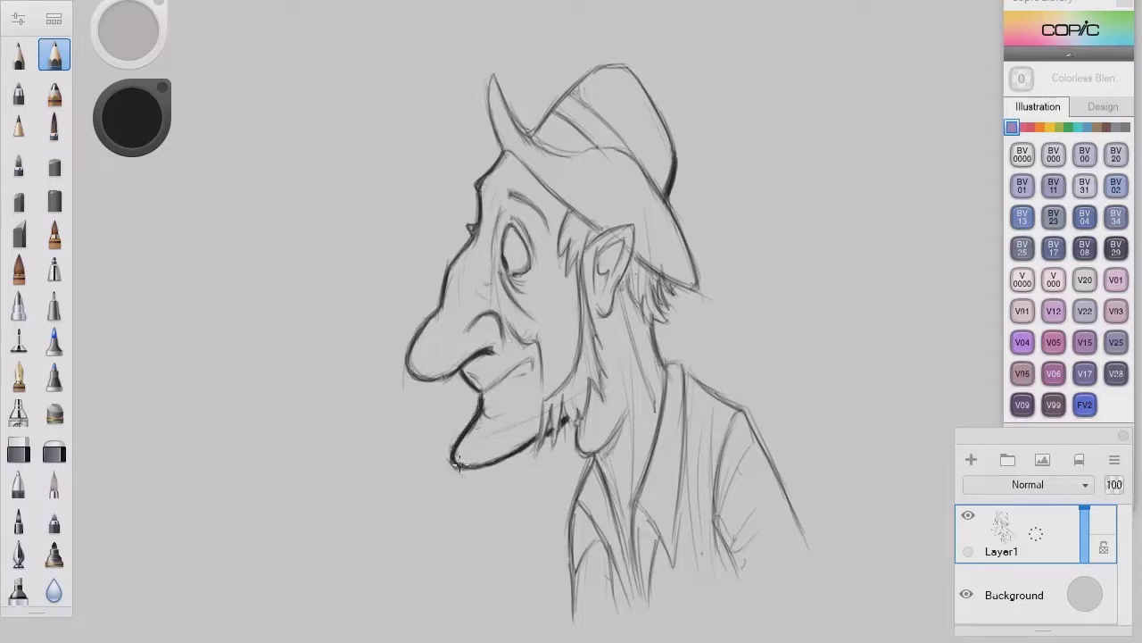
{"action": "left_click_drag", "start_coordinate": [469, 372], "coordinate": [481, 378]}
- Trace bold outlines over the throat bulge, the hat crown and the full hat brim
{"action": "left_click_drag", "start_coordinate": [575, 425], "coordinate": [593, 457]}
{"action": "mouse_move", "coordinate": [533, 139]}
{"action": "left_mouse_down"}
{"action": "mouse_move", "coordinate": [598, 69]}
{"action": "mouse_move", "coordinate": [675, 152]}
{"action": "left_mouse_up"}
{"action": "mouse_move", "coordinate": [632, 69]}
{"action": "left_mouse_down"}
{"action": "mouse_move", "coordinate": [613, 67]}
{"action": "mouse_move", "coordinate": [574, 92]}
{"action": "left_mouse_up"}
{"action": "mouse_move", "coordinate": [493, 77]}
{"action": "left_mouse_down"}
{"action": "mouse_move", "coordinate": [502, 146]}
{"action": "mouse_move", "coordinate": [490, 81]}
{"action": "mouse_move", "coordinate": [543, 147]}
{"action": "mouse_move", "coordinate": [628, 150]}
{"action": "mouse_move", "coordinate": [698, 286]}
{"action": "mouse_move", "coordinate": [638, 259]}
{"action": "left_mouse_up"}
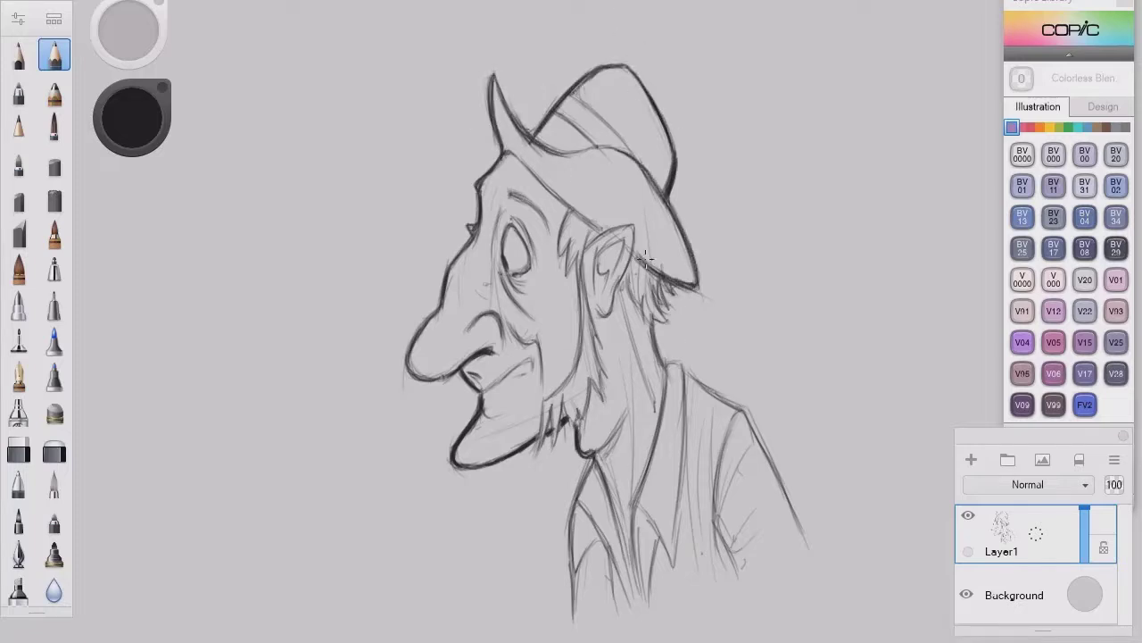
- Ink the sideburn edge, throat and nape with bold lines, and fill out the jagged hair behind the ear
{"action": "mouse_move", "coordinate": [589, 225]}
{"action": "left_mouse_down"}
{"action": "mouse_move", "coordinate": [580, 386]}
{"action": "mouse_move", "coordinate": [532, 453]}
{"action": "left_mouse_up"}
{"action": "mouse_move", "coordinate": [628, 404]}
{"action": "left_mouse_down"}
{"action": "mouse_move", "coordinate": [593, 462]}
{"action": "mouse_move", "coordinate": [612, 524]}
{"action": "left_mouse_up"}
{"action": "left_click_drag", "start_coordinate": [665, 319], "coordinate": [646, 387]}
{"action": "left_click_drag", "start_coordinate": [673, 280], "coordinate": [661, 311]}
{"action": "left_click_drag", "start_coordinate": [675, 289], "coordinate": [637, 334]}
{"action": "left_click_drag", "start_coordinate": [653, 273], "coordinate": [614, 318]}
{"action": "left_click_drag", "start_coordinate": [661, 290], "coordinate": [649, 319]}
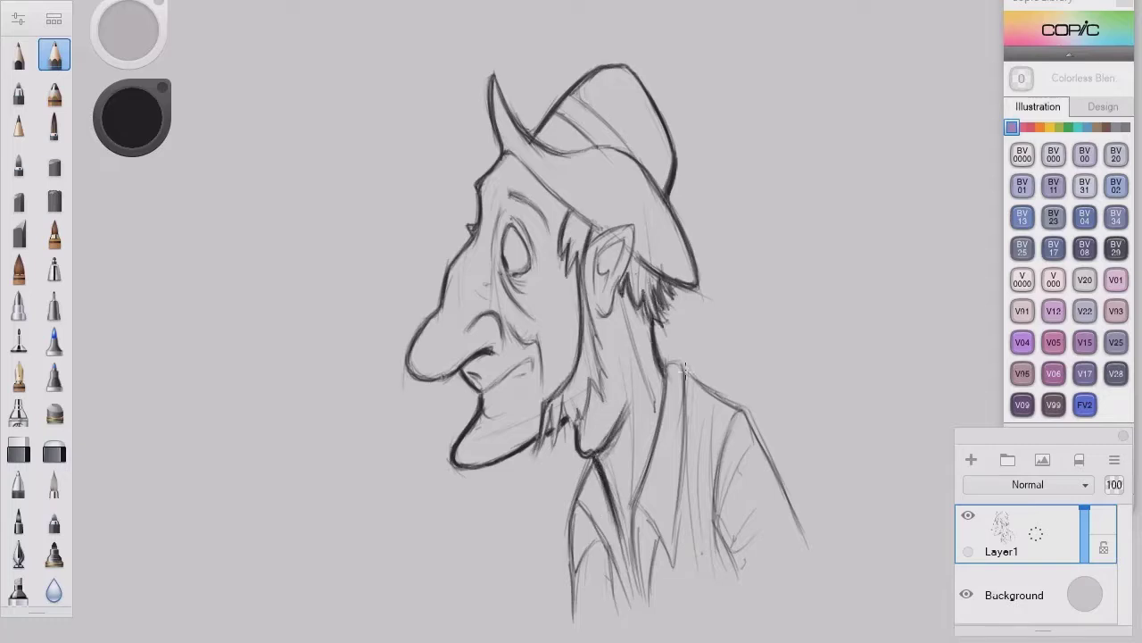
- Darken the jagged sideburn below the ear and the front point of the shirt collar
{"action": "left_click_drag", "start_coordinate": [591, 255], "coordinate": [584, 294]}
{"action": "mouse_move", "coordinate": [593, 259]}
{"action": "left_mouse_down"}
{"action": "mouse_move", "coordinate": [609, 350]}
{"action": "mouse_move", "coordinate": [540, 449]}
{"action": "left_mouse_up"}
{"action": "left_click_drag", "start_coordinate": [594, 458], "coordinate": [574, 546]}
{"action": "left_click_drag", "start_coordinate": [600, 494], "coordinate": [569, 595]}
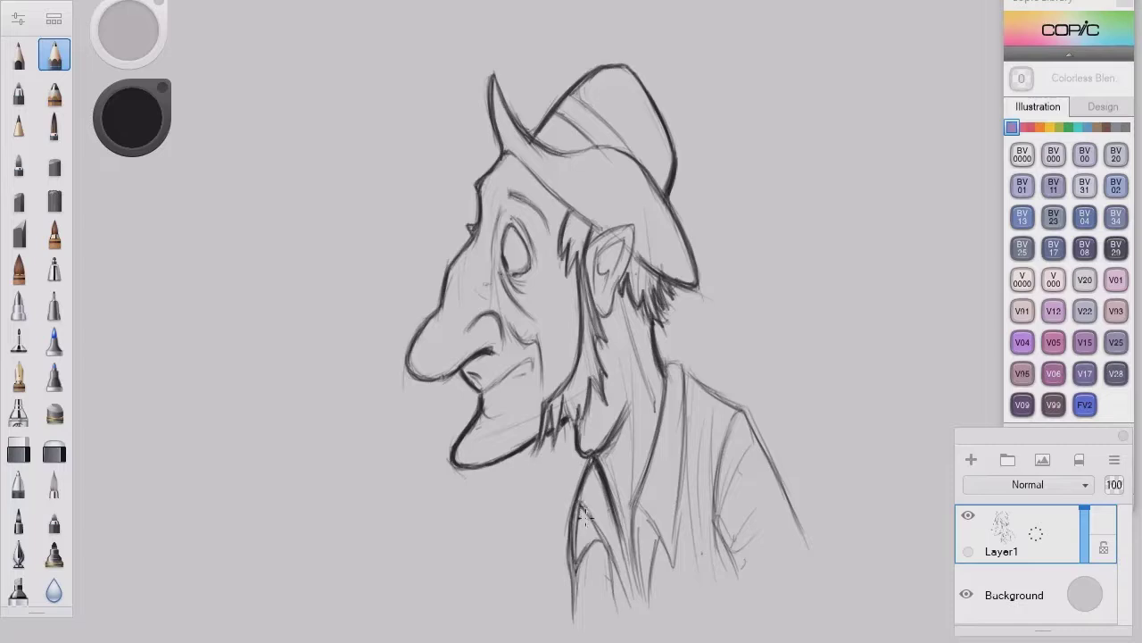
- Trace bold lines over the shirt opening and the rear collar point beneath the neck
{"action": "left_click_drag", "start_coordinate": [593, 466], "coordinate": [634, 614]}
{"action": "left_click_drag", "start_coordinate": [641, 501], "coordinate": [643, 611]}
{"action": "left_click_drag", "start_coordinate": [666, 534], "coordinate": [634, 614]}
{"action": "left_click_drag", "start_coordinate": [682, 495], "coordinate": [637, 567]}
{"action": "left_click_drag", "start_coordinate": [636, 501], "coordinate": [682, 565]}
- Trace bold lines over the jacket collar, shoulder, back of the arm and sleeve seam
{"action": "left_click_drag", "start_coordinate": [687, 375], "coordinate": [680, 547]}
{"action": "mouse_move", "coordinate": [668, 360]}
{"action": "left_mouse_down"}
{"action": "mouse_move", "coordinate": [659, 450]}
{"action": "mouse_move", "coordinate": [637, 504]}
{"action": "left_mouse_up"}
{"action": "left_click_drag", "start_coordinate": [689, 393], "coordinate": [685, 457]}
{"action": "left_click_drag", "start_coordinate": [736, 503], "coordinate": [717, 571]}
{"action": "left_click_drag", "start_coordinate": [684, 364], "coordinate": [744, 409]}
{"action": "left_click_drag", "start_coordinate": [746, 409], "coordinate": [803, 533]}
{"action": "left_click_drag", "start_coordinate": [737, 405], "coordinate": [715, 502]}
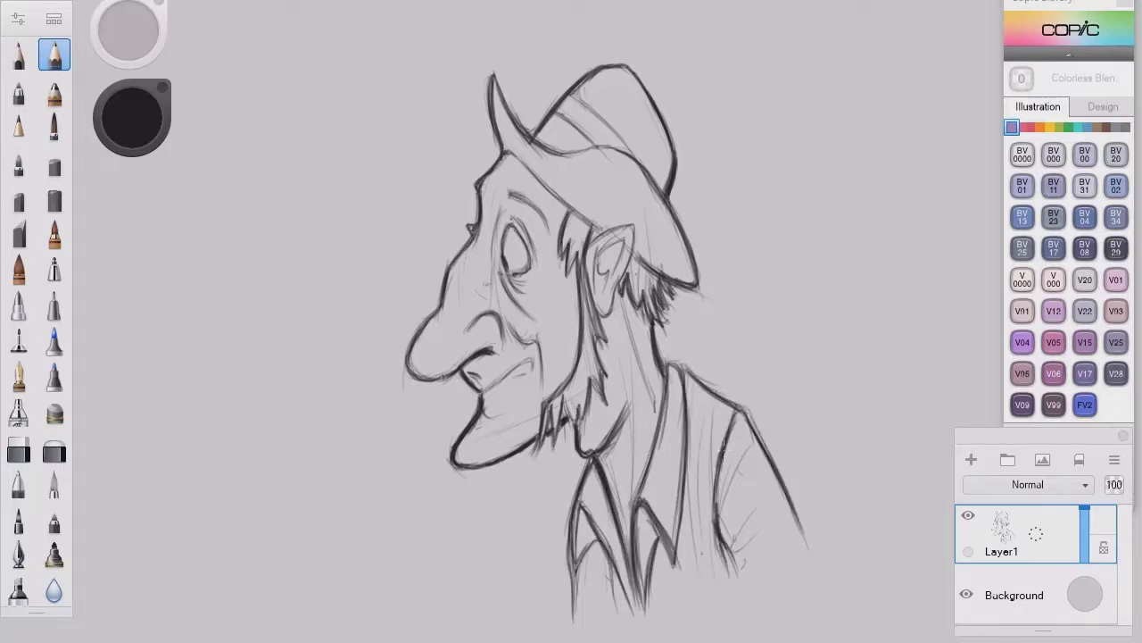
- Add bold fold lines to the sleeve, the jacket front and the shirt edge
{"action": "left_click_drag", "start_coordinate": [745, 455], "coordinate": [719, 534]}
{"action": "left_click_drag", "start_coordinate": [762, 500], "coordinate": [725, 569]}
{"action": "left_click_drag", "start_coordinate": [710, 400], "coordinate": [689, 583]}
{"action": "left_click_drag", "start_coordinate": [619, 562], "coordinate": [609, 630]}
{"action": "left_click_drag", "start_coordinate": [696, 535], "coordinate": [687, 584]}
{"action": "left_click_drag", "start_coordinate": [616, 587], "coordinate": [605, 611]}
{"action": "left_click_drag", "start_coordinate": [739, 537], "coordinate": [723, 559]}
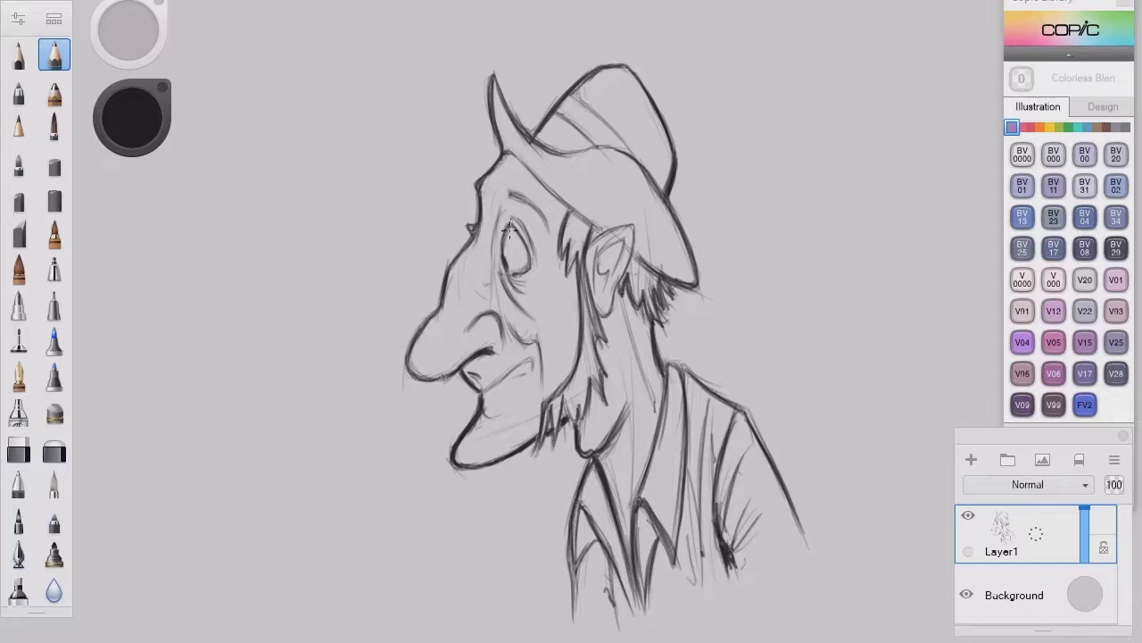
- Reinforce the lines around the eye and cheek, and darken the ear's rim and the mouth line
{"action": "mouse_move", "coordinate": [508, 228]}
{"action": "left_mouse_down"}
{"action": "mouse_move", "coordinate": [520, 309]}
{"action": "mouse_move", "coordinate": [492, 289]}
{"action": "left_mouse_up"}
{"action": "left_click_drag", "start_coordinate": [508, 317], "coordinate": [518, 337]}
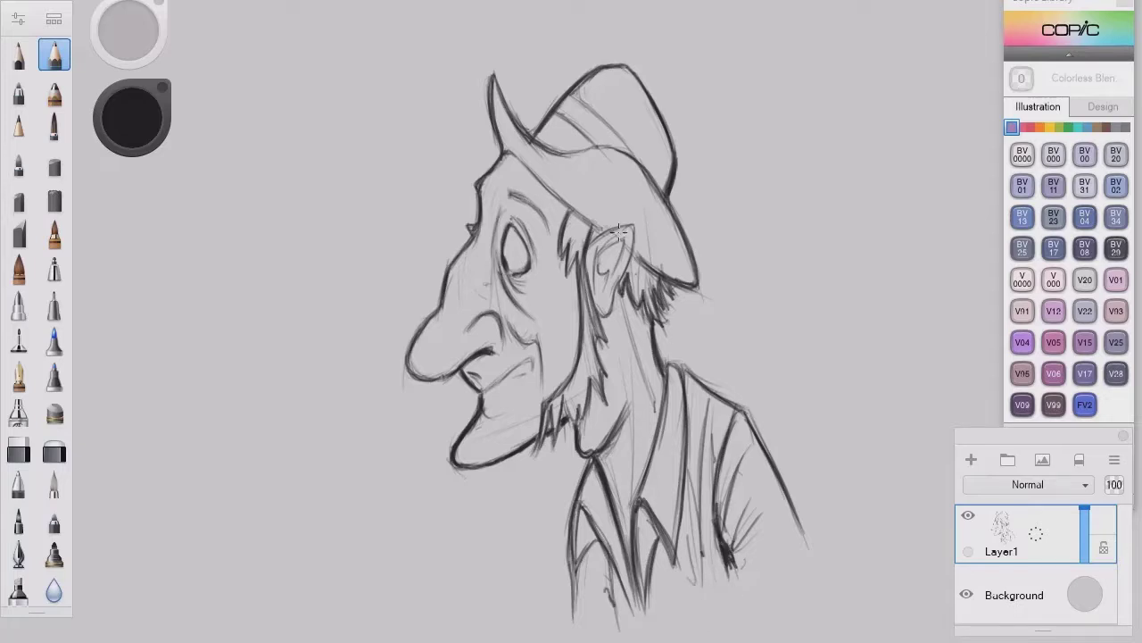
{"action": "left_click_drag", "start_coordinate": [594, 243], "coordinate": [632, 223]}
{"action": "mouse_move", "coordinate": [635, 223]}
{"action": "left_mouse_down"}
{"action": "mouse_move", "coordinate": [601, 315]}
{"action": "mouse_move", "coordinate": [629, 241]}
{"action": "left_mouse_up"}
{"action": "left_click_drag", "start_coordinate": [483, 391], "coordinate": [513, 369]}
{"action": "left_click_drag", "start_coordinate": [484, 399], "coordinate": [524, 361]}
{"action": "mouse_move", "coordinate": [628, 239]}
{"action": "left_mouse_down"}
{"action": "mouse_move", "coordinate": [611, 278]}
{"action": "mouse_move", "coordinate": [592, 267]}
{"action": "left_mouse_up"}
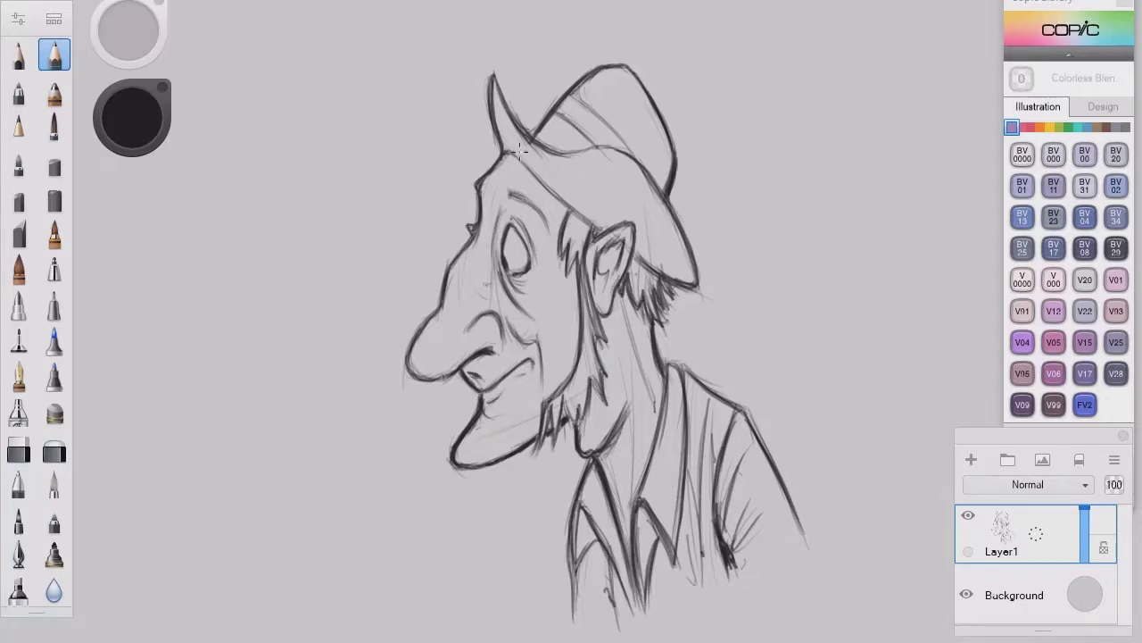
- Thicken the hat brim's edges and add stripe lines to the hatband
{"action": "mouse_move", "coordinate": [509, 147]}
{"action": "left_mouse_down"}
{"action": "mouse_move", "coordinate": [575, 214]}
{"action": "mouse_move", "coordinate": [551, 186]}
{"action": "left_mouse_up"}
{"action": "mouse_move", "coordinate": [557, 112]}
{"action": "left_mouse_down"}
{"action": "mouse_move", "coordinate": [590, 140]}
{"action": "mouse_move", "coordinate": [586, 148]}
{"action": "left_mouse_up"}
{"action": "mouse_move", "coordinate": [546, 126]}
{"action": "left_mouse_down"}
{"action": "mouse_move", "coordinate": [569, 150]}
{"action": "mouse_move", "coordinate": [656, 183]}
{"action": "mouse_move", "coordinate": [693, 284]}
{"action": "left_mouse_up"}
{"action": "mouse_move", "coordinate": [624, 136]}
{"action": "left_mouse_down"}
{"action": "mouse_move", "coordinate": [567, 153]}
{"action": "mouse_move", "coordinate": [532, 137]}
{"action": "left_mouse_up"}
- Strengthen the neck, throat, shirt front, collar and shoulder contours with darker pencil lines
{"action": "left_click_drag", "start_coordinate": [659, 373], "coordinate": [644, 455]}
{"action": "left_click_drag", "start_coordinate": [629, 308], "coordinate": [624, 419]}
{"action": "left_click_drag", "start_coordinate": [617, 433], "coordinate": [604, 469]}
{"action": "left_click_drag", "start_coordinate": [612, 599], "coordinate": [608, 568]}
{"action": "left_click_drag", "start_coordinate": [575, 508], "coordinate": [572, 579]}
{"action": "left_click_drag", "start_coordinate": [604, 537], "coordinate": [579, 576]}
{"action": "left_click_drag", "start_coordinate": [571, 558], "coordinate": [576, 611]}
{"action": "left_click_drag", "start_coordinate": [687, 369], "coordinate": [739, 404]}
{"action": "left_click_drag", "start_coordinate": [725, 396], "coordinate": [766, 456]}
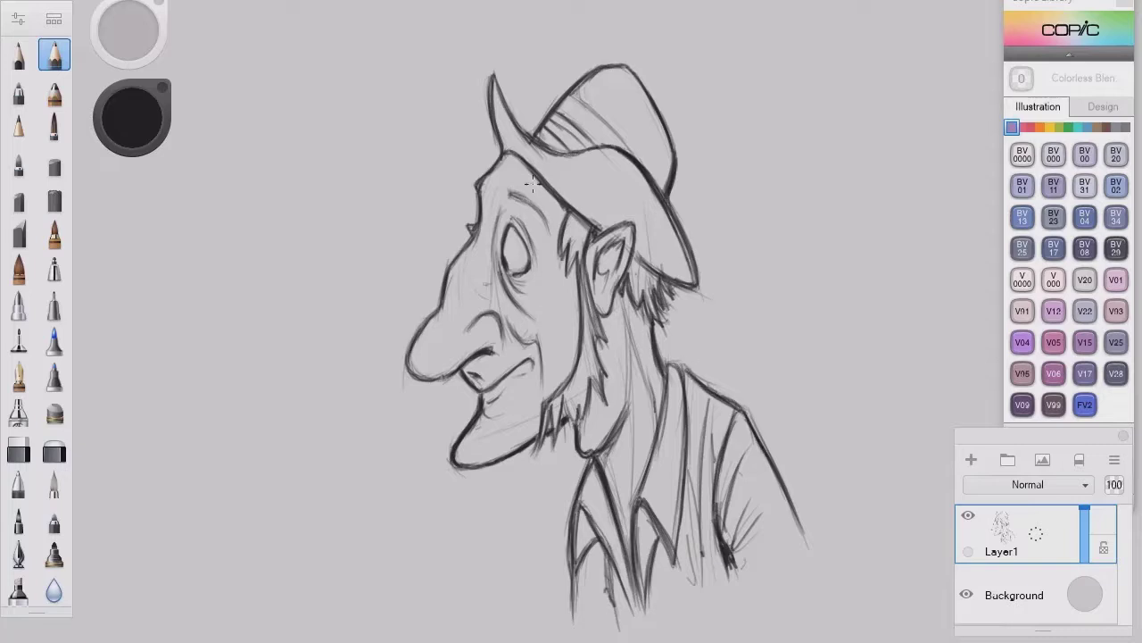
- Darken the eyebrow and add wrinkle lines around the eye and temple
{"action": "left_click_drag", "start_coordinate": [507, 189], "coordinate": [546, 227]}
{"action": "mouse_move", "coordinate": [505, 186]}
{"action": "left_mouse_down"}
{"action": "mouse_move", "coordinate": [512, 202]}
{"action": "mouse_move", "coordinate": [516, 190]}
{"action": "left_mouse_up"}
{"action": "left_click_drag", "start_coordinate": [507, 267], "coordinate": [521, 341]}
{"action": "left_click_drag", "start_coordinate": [495, 223], "coordinate": [489, 273]}
{"action": "left_click_drag", "start_coordinate": [539, 245], "coordinate": [554, 284]}
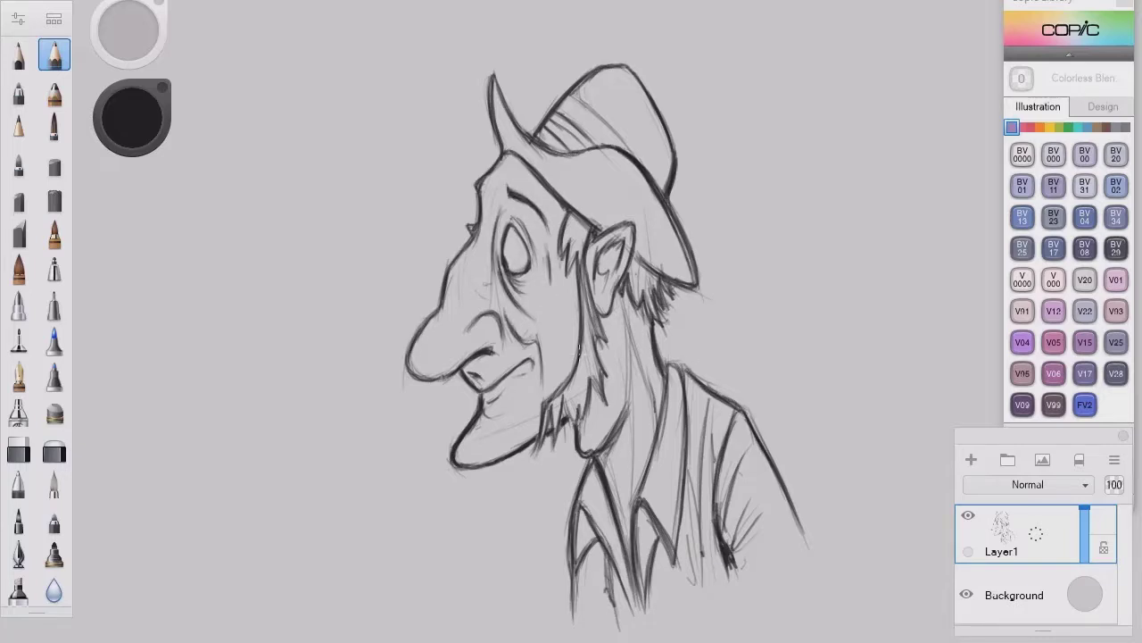
- Thicken the contour of the long nose, the nostril wing and the jaw edge above the throat
{"action": "left_click_drag", "start_coordinate": [580, 351], "coordinate": [572, 364]}
{"action": "left_click_drag", "start_coordinate": [450, 286], "coordinate": [410, 371]}
{"action": "mouse_move", "coordinate": [411, 359]}
{"action": "left_mouse_down"}
{"action": "mouse_move", "coordinate": [469, 247]}
{"action": "mouse_move", "coordinate": [414, 341]}
{"action": "left_mouse_up"}
{"action": "mouse_move", "coordinate": [416, 355]}
{"action": "left_mouse_down"}
{"action": "mouse_move", "coordinate": [409, 376]}
{"action": "mouse_move", "coordinate": [458, 368]}
{"action": "left_mouse_up"}
{"action": "left_click_drag", "start_coordinate": [493, 317], "coordinate": [499, 332]}
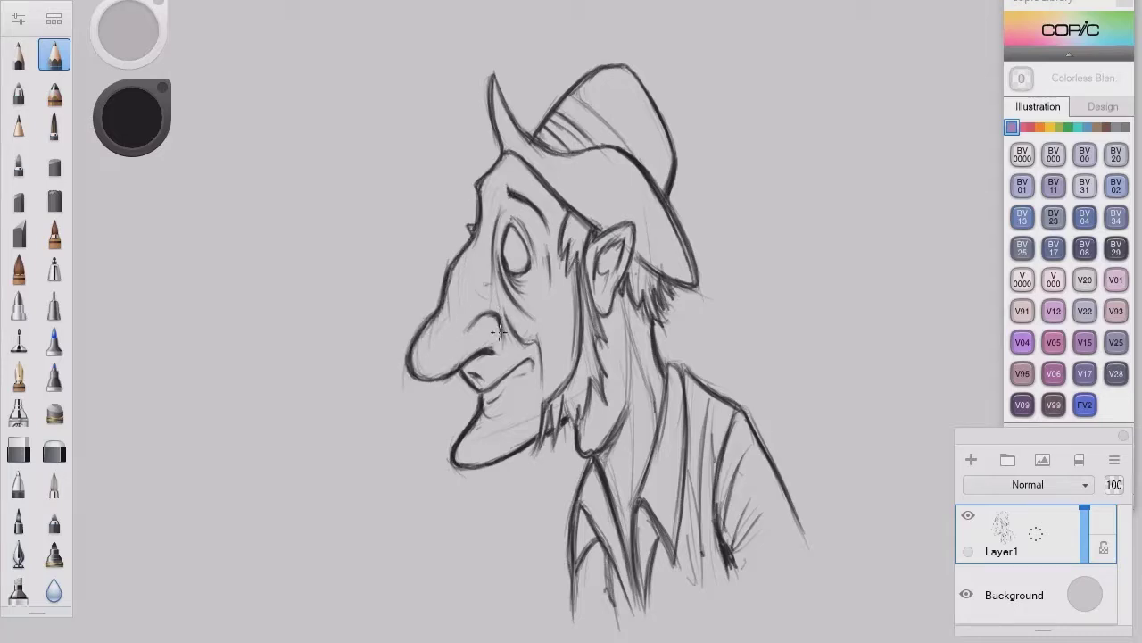
{"action": "left_click_drag", "start_coordinate": [629, 401], "coordinate": [609, 437]}
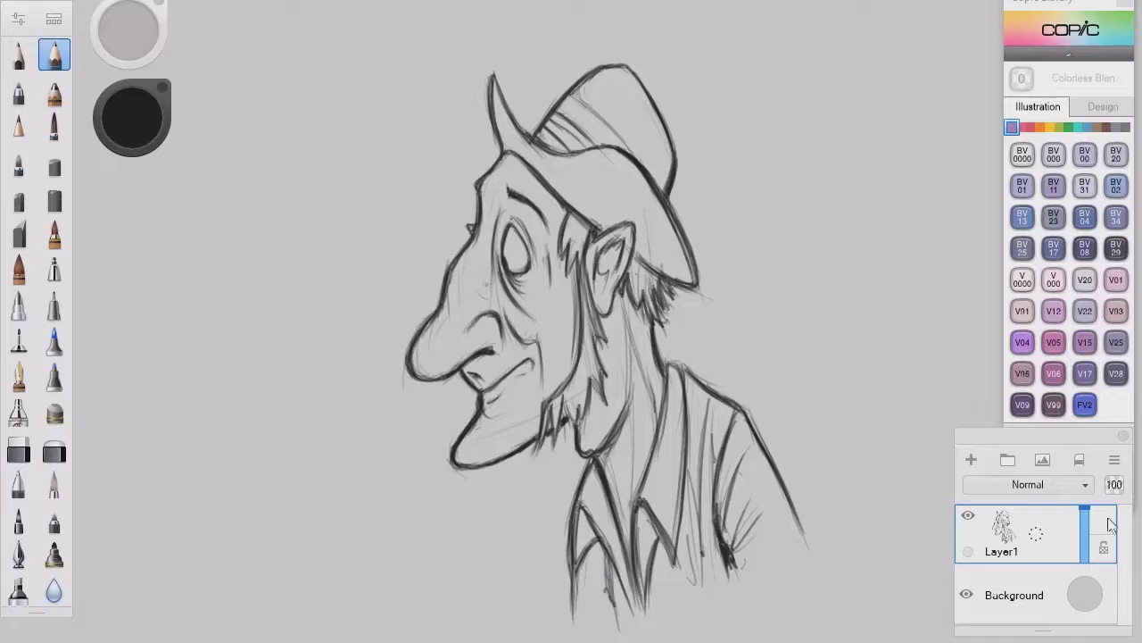
- Add a new layer beneath the line art and choose a mid-light grey drawing colour
{"action": "left_click", "coordinate": [971, 460]}
{"action": "left_click_drag", "start_coordinate": [1108, 521], "coordinate": [1106, 625]}
{"action": "left_click", "coordinate": [132, 117]}
{"action": "left_click_drag", "start_coordinate": [757, 405], "coordinate": [803, 406]}
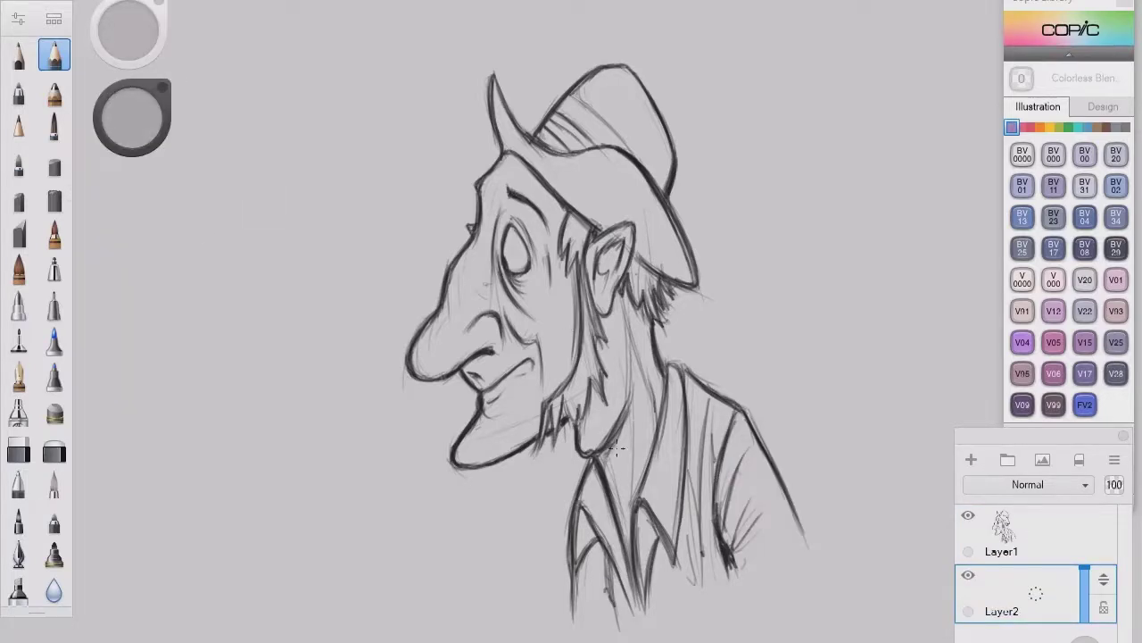
- Shade the throat, the area below the ear, the eye socket and the mouth area in light grey
{"action": "mouse_move", "coordinate": [615, 449]}
{"action": "left_mouse_down"}
{"action": "mouse_move", "coordinate": [624, 413]}
{"action": "mouse_move", "coordinate": [611, 464]}
{"action": "mouse_move", "coordinate": [625, 426]}
{"action": "left_mouse_up"}
{"action": "left_click_drag", "start_coordinate": [610, 315], "coordinate": [618, 290]}
{"action": "mouse_move", "coordinate": [501, 213]}
{"action": "left_mouse_down"}
{"action": "mouse_move", "coordinate": [500, 311]}
{"action": "mouse_move", "coordinate": [491, 220]}
{"action": "mouse_move", "coordinate": [535, 239]}
{"action": "left_mouse_up"}
{"action": "scroll", "coordinate": [497, 229], "scroll_direction": "up", "scroll_amount": 2}
{"action": "scroll", "coordinate": [497, 221], "scroll_direction": "down", "scroll_amount": 2}
{"action": "left_click_drag", "start_coordinate": [539, 279], "coordinate": [523, 290]}
{"action": "mouse_move", "coordinate": [512, 364]}
{"action": "left_mouse_down"}
{"action": "mouse_move", "coordinate": [509, 329]}
{"action": "mouse_move", "coordinate": [511, 368]}
{"action": "mouse_move", "coordinate": [542, 375]}
{"action": "mouse_move", "coordinate": [469, 388]}
{"action": "mouse_move", "coordinate": [483, 377]}
{"action": "left_mouse_up"}
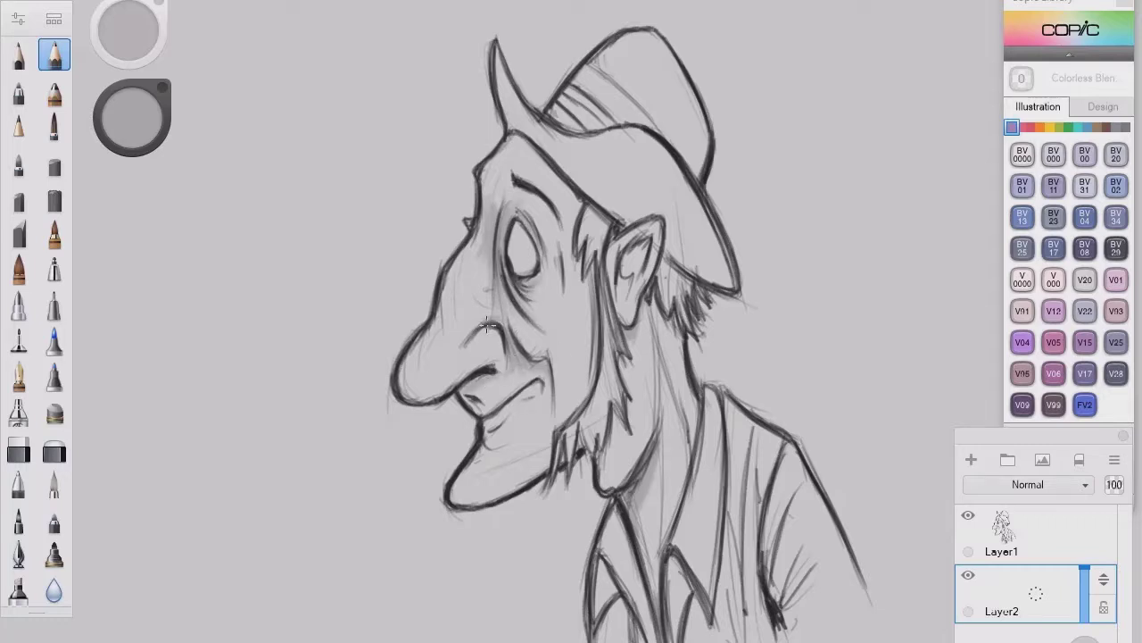
- Shade the chin, the underside of the nose and the forehead below the hat brim in light grey
{"action": "left_click_drag", "start_coordinate": [494, 444], "coordinate": [467, 471]}
{"action": "mouse_move", "coordinate": [546, 451]}
{"action": "left_mouse_down"}
{"action": "mouse_move", "coordinate": [528, 480]}
{"action": "mouse_move", "coordinate": [491, 494]}
{"action": "left_mouse_up"}
{"action": "left_click_drag", "start_coordinate": [494, 367], "coordinate": [457, 382]}
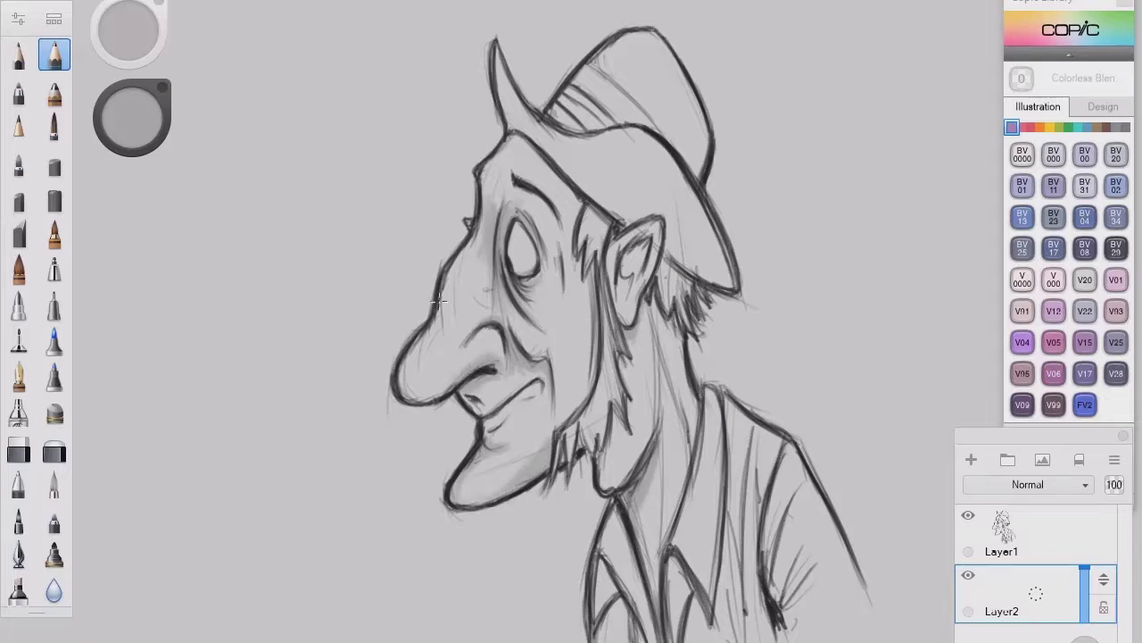
{"action": "mouse_move", "coordinate": [567, 134]}
{"action": "left_mouse_down"}
{"action": "mouse_move", "coordinate": [514, 190]}
{"action": "mouse_move", "coordinate": [509, 167]}
{"action": "left_mouse_up"}
{"action": "left_click_drag", "start_coordinate": [578, 173], "coordinate": [552, 180]}
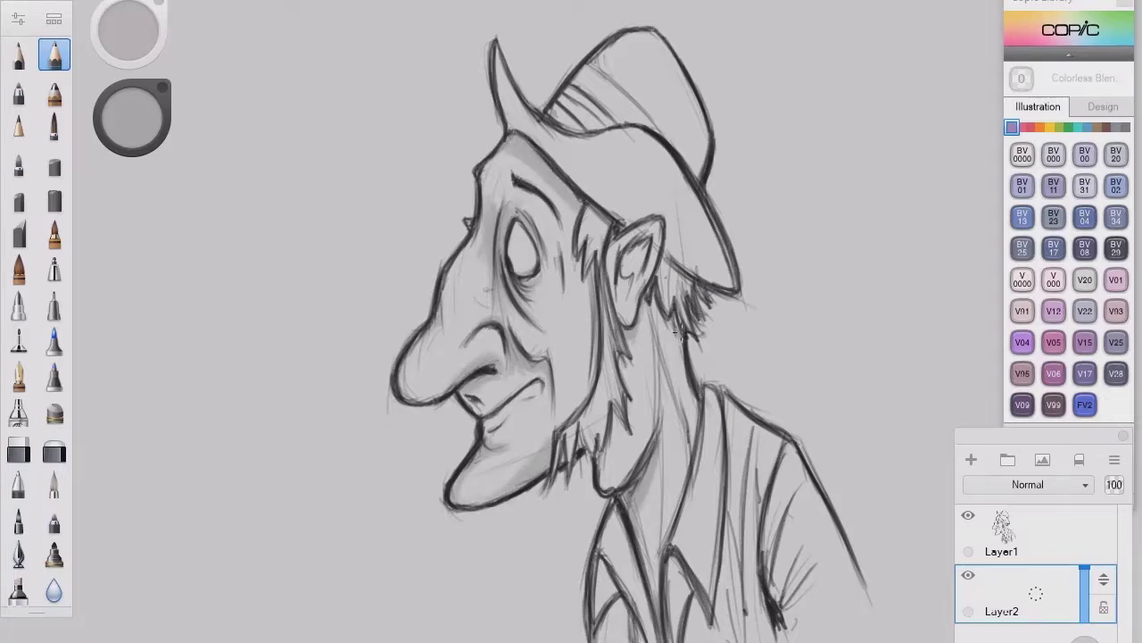
- Shade the nape, the hair behind the ear and the inner areas of the shirt collar points
{"action": "left_click_drag", "start_coordinate": [675, 308], "coordinate": [663, 357]}
{"action": "mouse_move", "coordinate": [676, 561]}
{"action": "left_mouse_down"}
{"action": "mouse_move", "coordinate": [689, 636]}
{"action": "mouse_move", "coordinate": [685, 591]}
{"action": "left_mouse_up"}
{"action": "left_click_drag", "start_coordinate": [605, 555], "coordinate": [594, 616]}
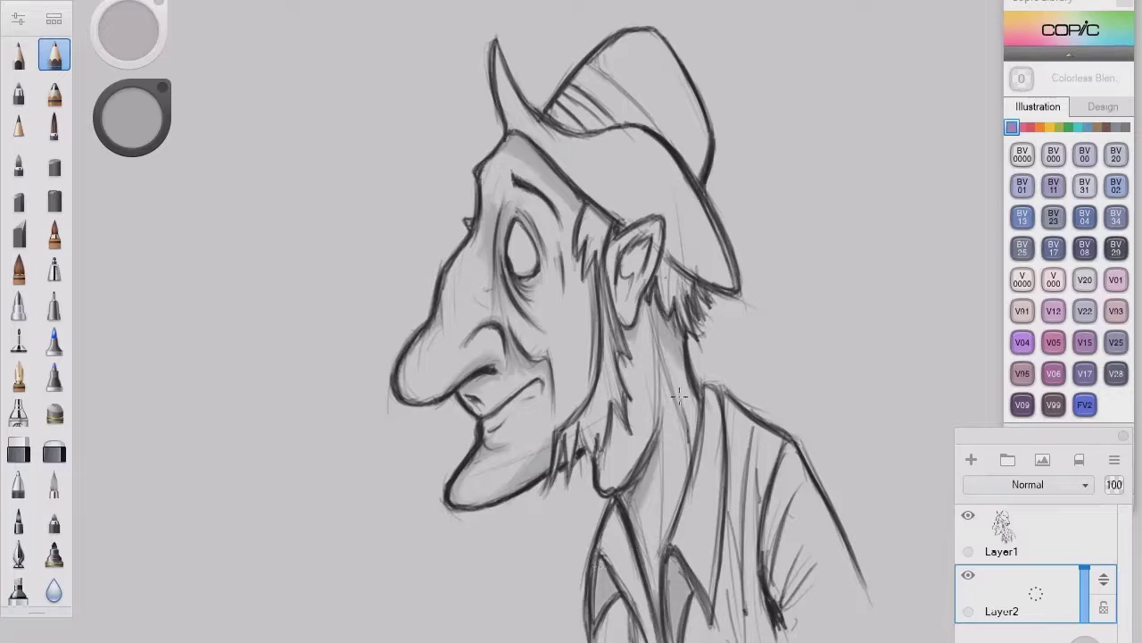
{"action": "left_click_drag", "start_coordinate": [685, 349], "coordinate": [674, 392]}
{"action": "left_click_drag", "start_coordinate": [682, 289], "coordinate": [668, 321]}
- Shade the sleeve folds, jacket front and shirt opening with light grey strokes
{"action": "left_click_drag", "start_coordinate": [781, 471], "coordinate": [768, 580]}
{"action": "left_click_drag", "start_coordinate": [810, 539], "coordinate": [783, 605]}
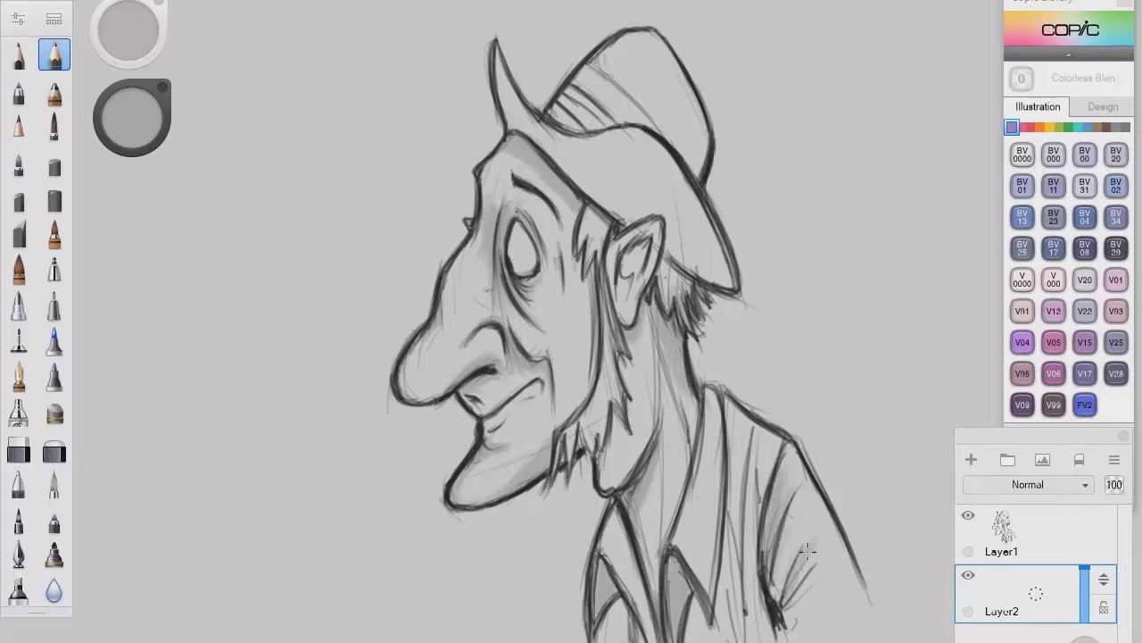
{"action": "left_click_drag", "start_coordinate": [818, 571], "coordinate": [786, 609]}
{"action": "left_click_drag", "start_coordinate": [809, 591], "coordinate": [782, 637]}
{"action": "left_click_drag", "start_coordinate": [748, 461], "coordinate": [737, 639]}
{"action": "mouse_move", "coordinate": [737, 501]}
{"action": "left_mouse_down"}
{"action": "mouse_move", "coordinate": [724, 610]}
{"action": "mouse_move", "coordinate": [687, 640]}
{"action": "left_mouse_up"}
{"action": "mouse_move", "coordinate": [642, 534]}
{"action": "left_mouse_down"}
{"action": "mouse_move", "coordinate": [659, 616]}
{"action": "mouse_move", "coordinate": [633, 638]}
{"action": "left_mouse_up"}
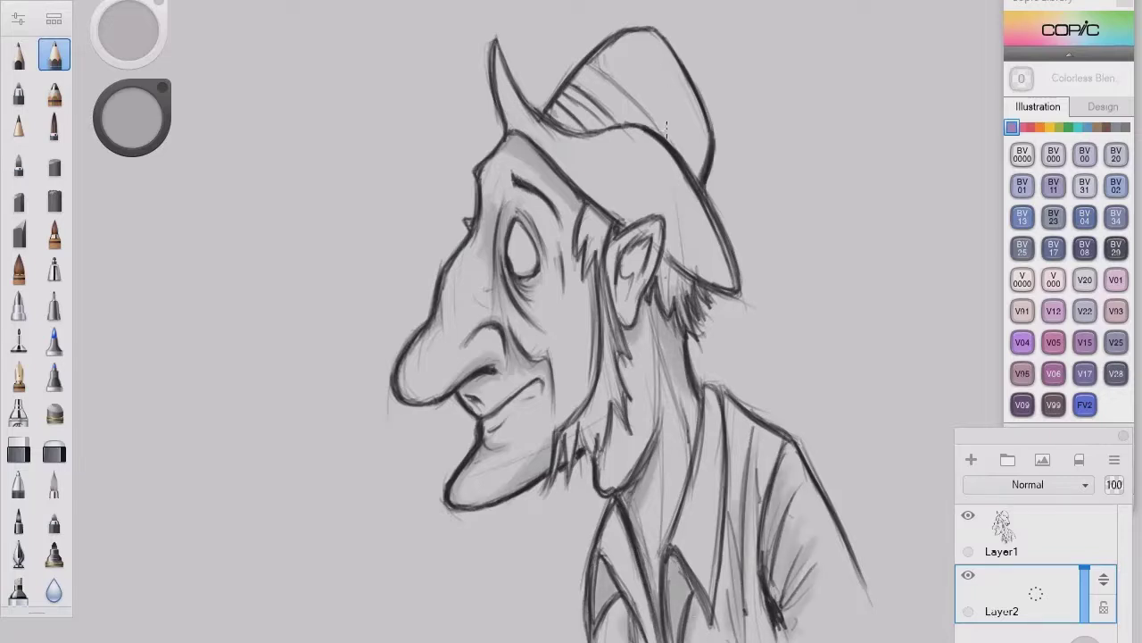
- Fill the whole hat brim, including its upturned front tip, with light grey shading
{"action": "mouse_move", "coordinate": [678, 169]}
{"action": "left_mouse_down"}
{"action": "mouse_move", "coordinate": [674, 226]}
{"action": "mouse_move", "coordinate": [726, 284]}
{"action": "left_mouse_up"}
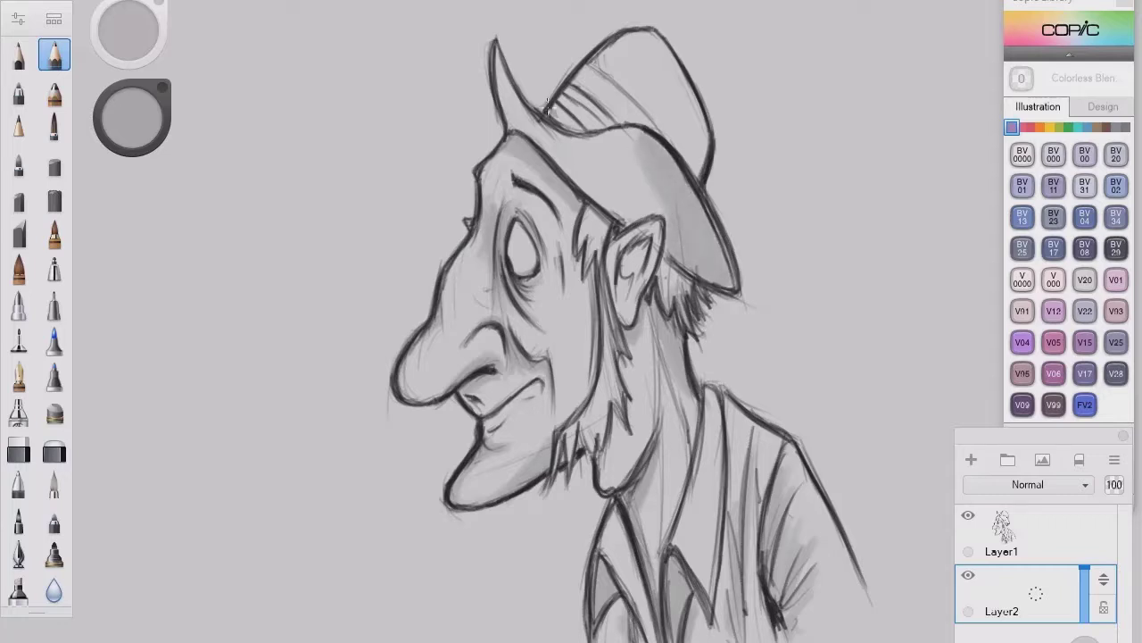
{"action": "mouse_move", "coordinate": [547, 107]}
{"action": "left_mouse_down"}
{"action": "mouse_move", "coordinate": [591, 183]}
{"action": "mouse_move", "coordinate": [565, 140]}
{"action": "mouse_move", "coordinate": [614, 135]}
{"action": "mouse_move", "coordinate": [576, 150]}
{"action": "mouse_move", "coordinate": [633, 174]}
{"action": "mouse_move", "coordinate": [614, 155]}
{"action": "mouse_move", "coordinate": [595, 183]}
{"action": "left_mouse_up"}
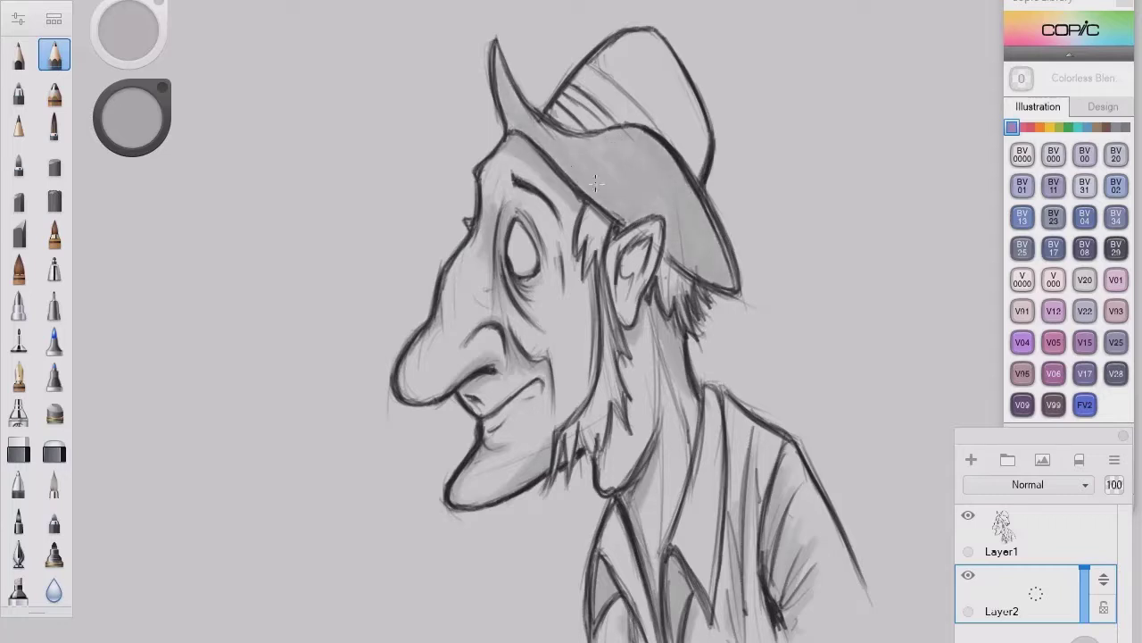
{"action": "left_click_drag", "start_coordinate": [521, 132], "coordinate": [506, 104]}
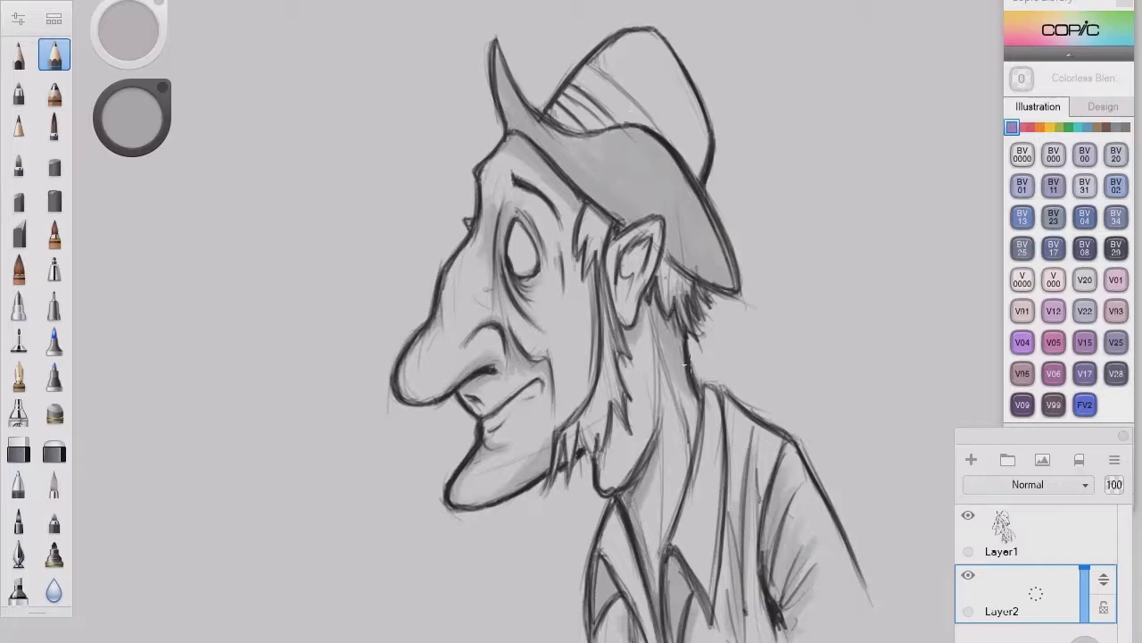
- Choose a slightly darker grey and tone the sideburn from the hat brim to the jaw
{"action": "key", "text": "c"}
{"action": "left_click_drag", "start_coordinate": [813, 412], "coordinate": [795, 411]}
{"action": "key", "text": "c"}
{"action": "left_click_drag", "start_coordinate": [603, 275], "coordinate": [608, 296]}
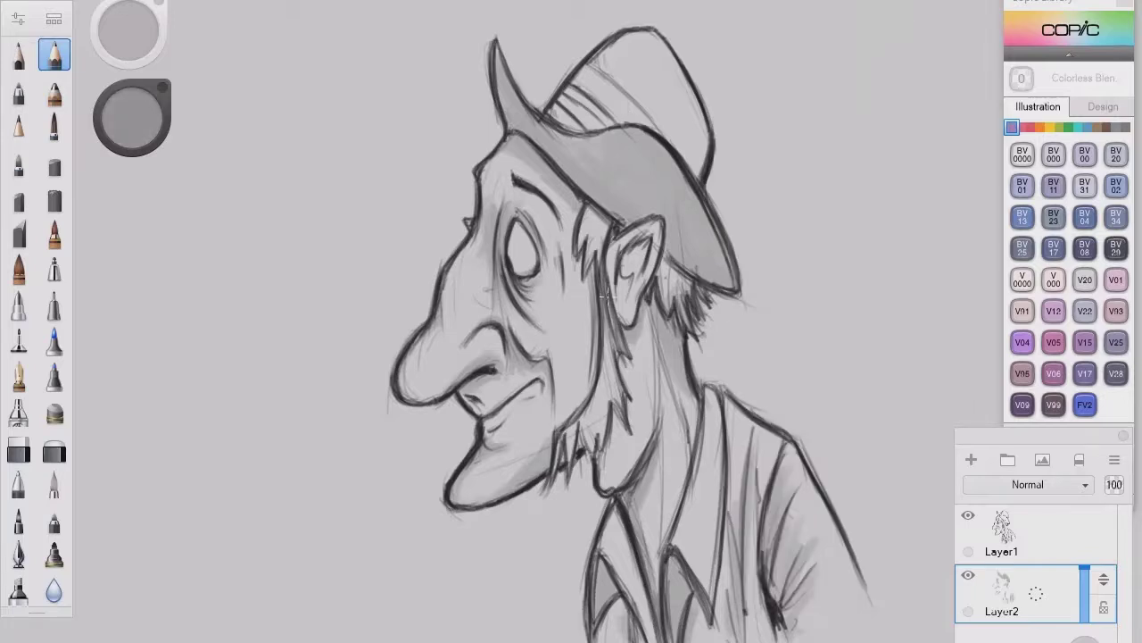
{"action": "mouse_move", "coordinate": [603, 217]}
{"action": "left_mouse_down"}
{"action": "mouse_move", "coordinate": [589, 234]}
{"action": "mouse_move", "coordinate": [586, 212]}
{"action": "left_mouse_up"}
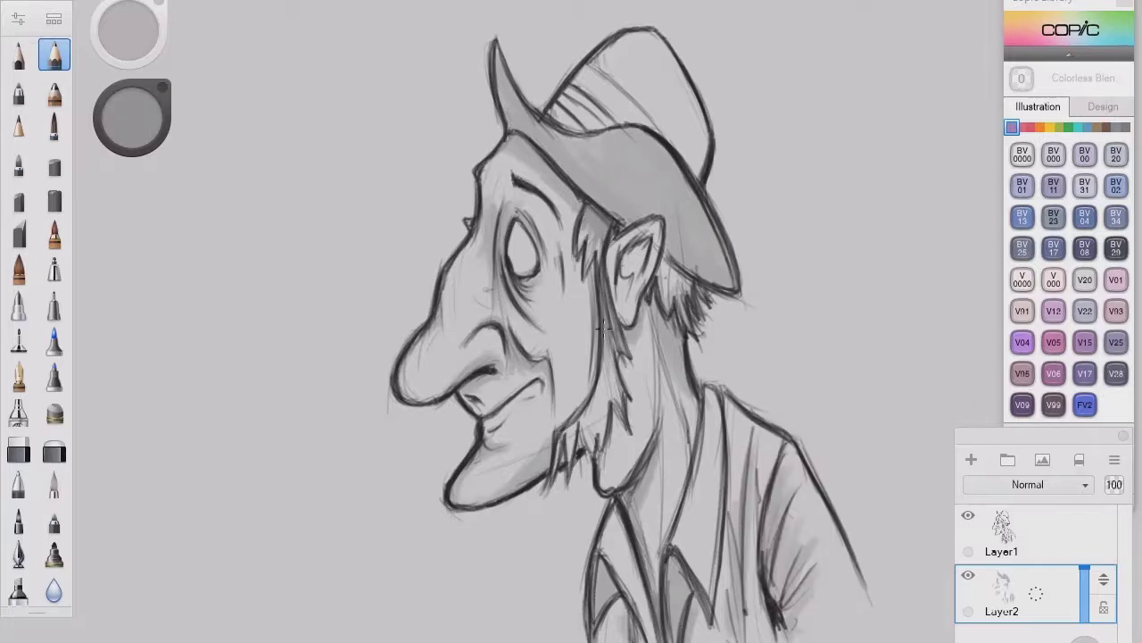
{"action": "left_click_drag", "start_coordinate": [598, 409], "coordinate": [604, 283]}
- Set the colour's luminance to 49 and darken the sideburn and the hair behind the ear
{"action": "key", "text": "c"}
{"action": "left_click_drag", "start_coordinate": [796, 412], "coordinate": [788, 411]}
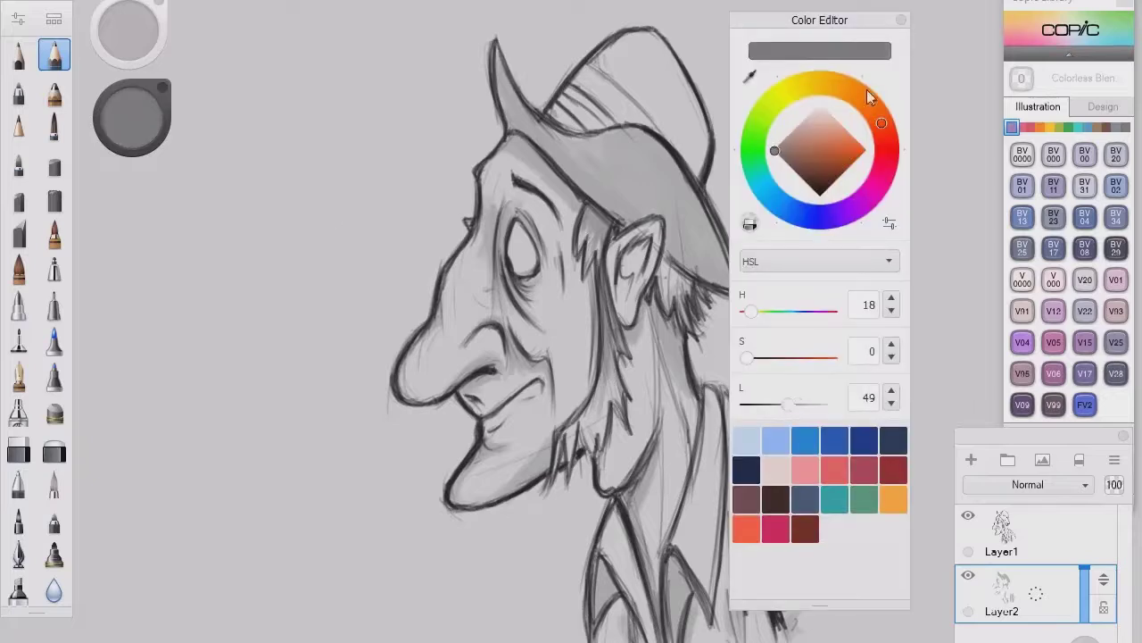
{"action": "key", "text": "c"}
{"action": "left_click_drag", "start_coordinate": [609, 222], "coordinate": [589, 259]}
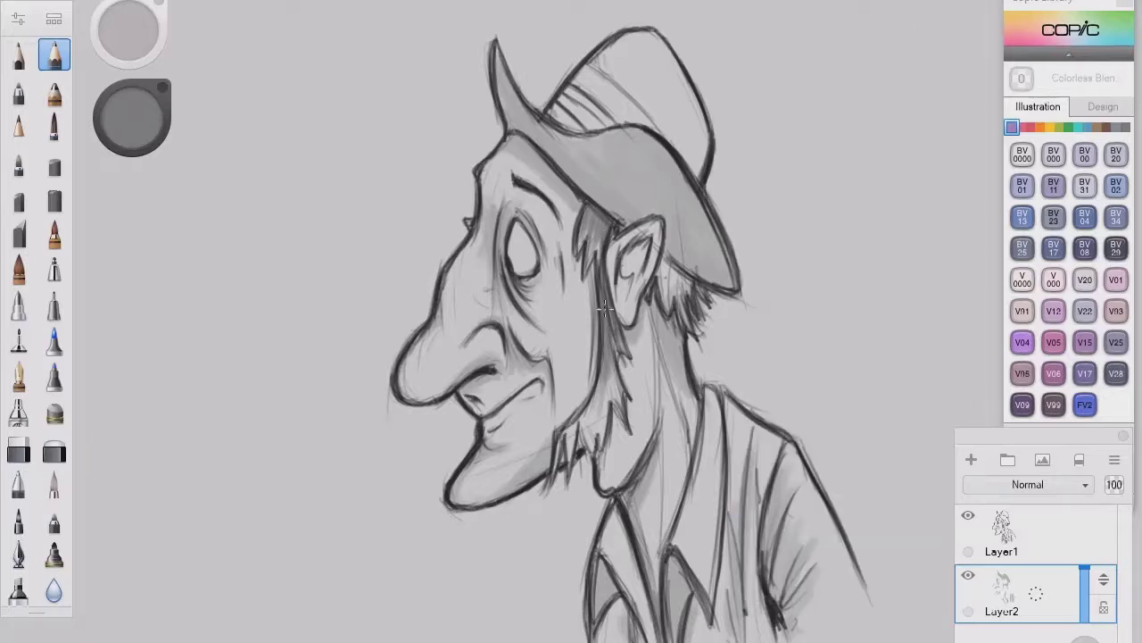
{"action": "mouse_move", "coordinate": [671, 255]}
{"action": "left_mouse_down"}
{"action": "mouse_move", "coordinate": [661, 291]}
{"action": "mouse_move", "coordinate": [682, 303]}
{"action": "left_mouse_up"}
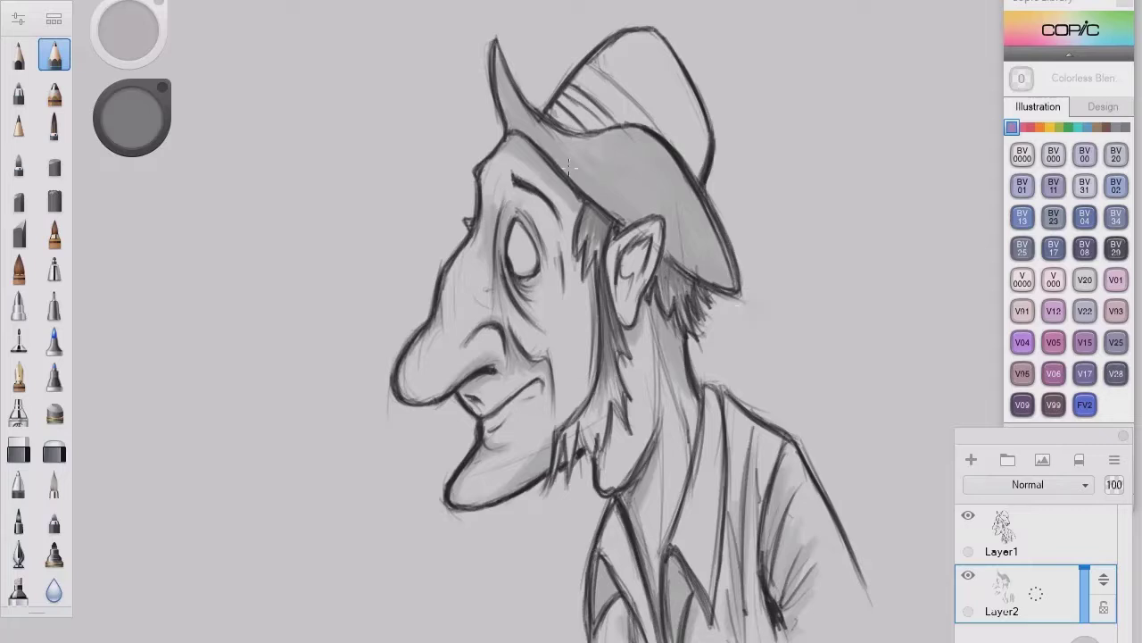
- Deepen the shading along the hat brim's lower edge, front tip and rear corner with the darker grey
{"action": "left_click_drag", "start_coordinate": [569, 168], "coordinate": [602, 198]}
{"action": "mouse_move", "coordinate": [498, 65]}
{"action": "left_mouse_down"}
{"action": "mouse_move", "coordinate": [527, 132]}
{"action": "mouse_move", "coordinate": [580, 164]}
{"action": "left_mouse_up"}
{"action": "left_click_drag", "start_coordinate": [552, 139], "coordinate": [623, 213]}
{"action": "left_click_drag", "start_coordinate": [585, 161], "coordinate": [625, 196]}
{"action": "left_click_drag", "start_coordinate": [662, 246], "coordinate": [712, 279]}
{"action": "left_click_drag", "start_coordinate": [693, 268], "coordinate": [731, 282]}
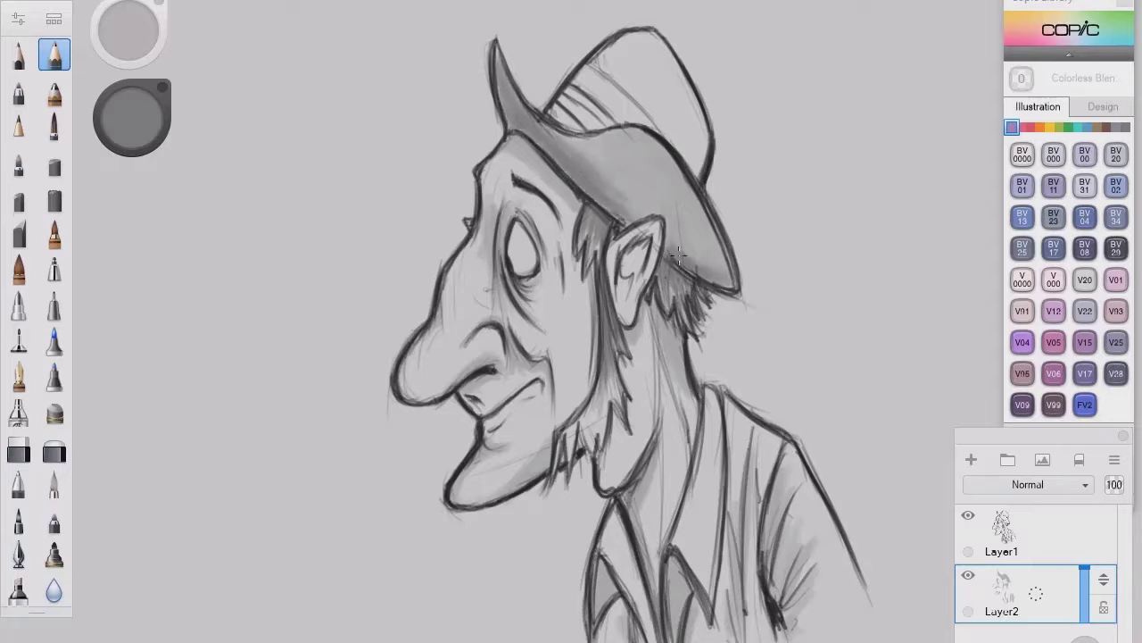
{"action": "left_click_drag", "start_coordinate": [685, 248], "coordinate": [723, 278]}
{"action": "left_click_drag", "start_coordinate": [705, 232], "coordinate": [733, 284]}
{"action": "mouse_move", "coordinate": [500, 74]}
{"action": "left_mouse_down"}
{"action": "mouse_move", "coordinate": [507, 122]}
{"action": "mouse_move", "coordinate": [631, 213]}
{"action": "left_mouse_up"}
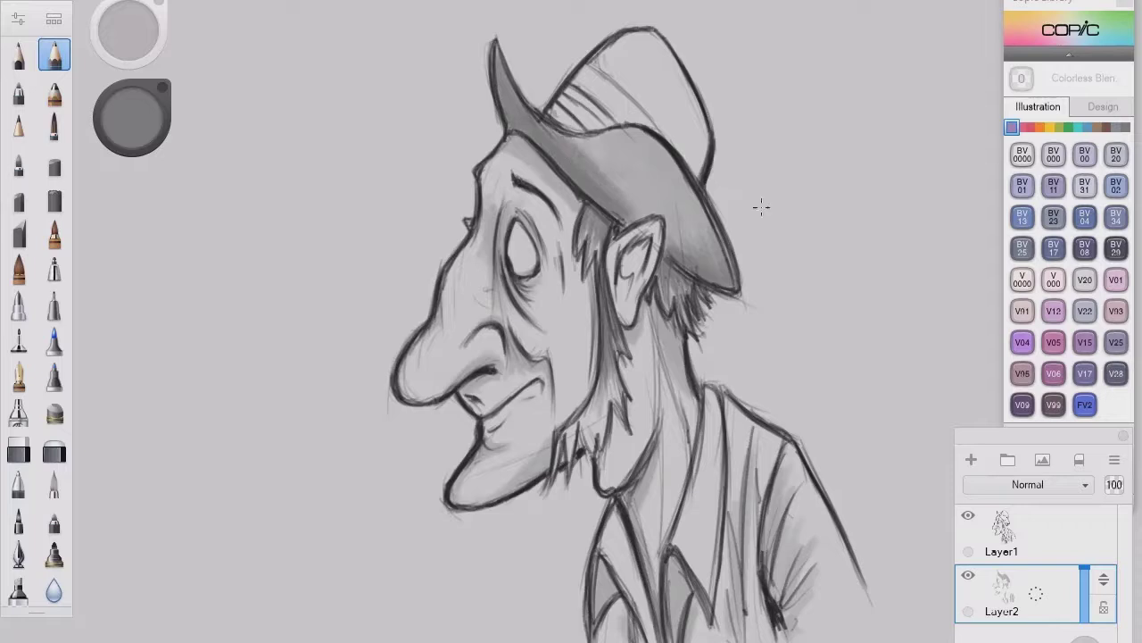
- Deepen the shadows on the shirt collar points, sleeve folds and jacket front
{"action": "left_click_drag", "start_coordinate": [678, 557], "coordinate": [672, 641]}
{"action": "left_click_drag", "start_coordinate": [618, 561], "coordinate": [596, 620]}
{"action": "left_click_drag", "start_coordinate": [787, 470], "coordinate": [764, 577]}
{"action": "left_click_drag", "start_coordinate": [821, 518], "coordinate": [782, 605]}
{"action": "left_click_drag", "start_coordinate": [746, 420], "coordinate": [732, 607]}
{"action": "left_click_drag", "start_coordinate": [755, 415], "coordinate": [735, 631]}
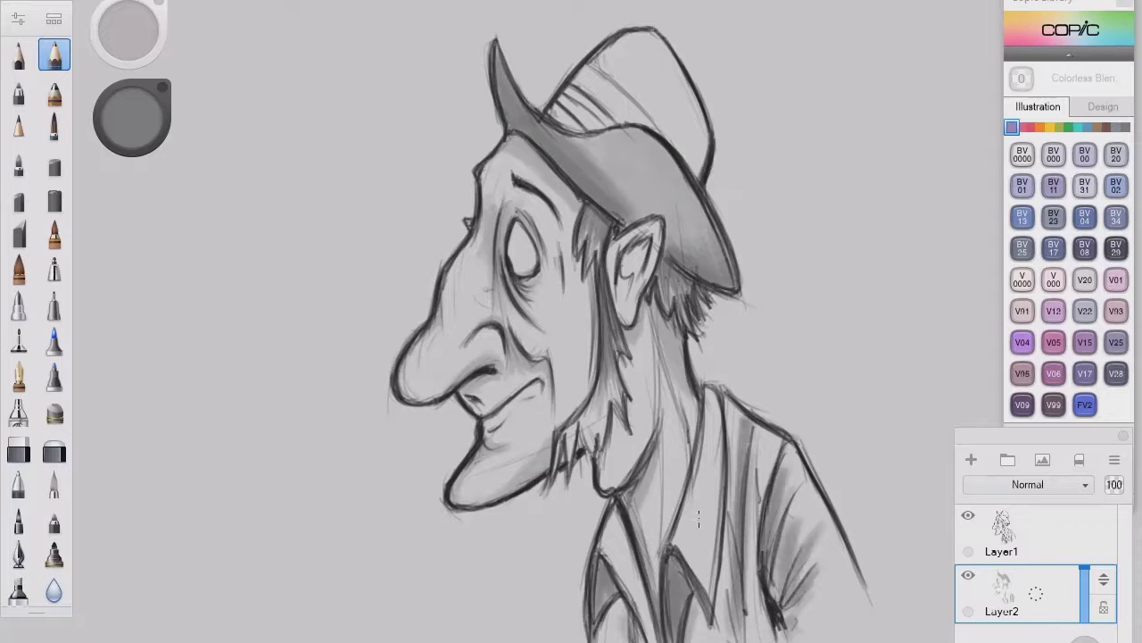
- Deepen the shadows on the throat, the nape and around the front of the eye socket
{"action": "left_click_drag", "start_coordinate": [658, 438], "coordinate": [624, 500]}
{"action": "left_click_drag", "start_coordinate": [664, 418], "coordinate": [628, 507]}
{"action": "mouse_move", "coordinate": [666, 316]}
{"action": "left_mouse_down"}
{"action": "mouse_move", "coordinate": [684, 348]}
{"action": "mouse_move", "coordinate": [669, 341]}
{"action": "left_mouse_up"}
{"action": "left_click_drag", "start_coordinate": [498, 217], "coordinate": [514, 295]}
{"action": "left_click_drag", "start_coordinate": [493, 216], "coordinate": [505, 257]}
{"action": "left_click_drag", "start_coordinate": [502, 272], "coordinate": [519, 316]}
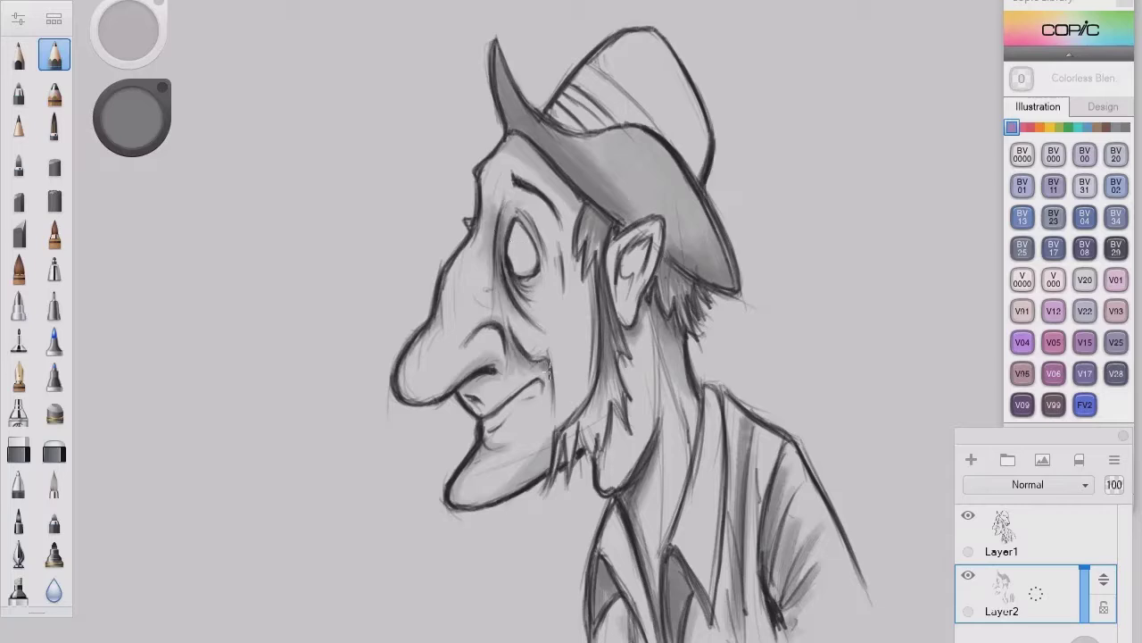
- Deepen the shading under the nose, around the nostril, and along the chin and jaw
{"action": "left_click_drag", "start_coordinate": [490, 371], "coordinate": [466, 391]}
{"action": "left_click_drag", "start_coordinate": [465, 353], "coordinate": [487, 356]}
{"action": "left_click_drag", "start_coordinate": [484, 442], "coordinate": [473, 464]}
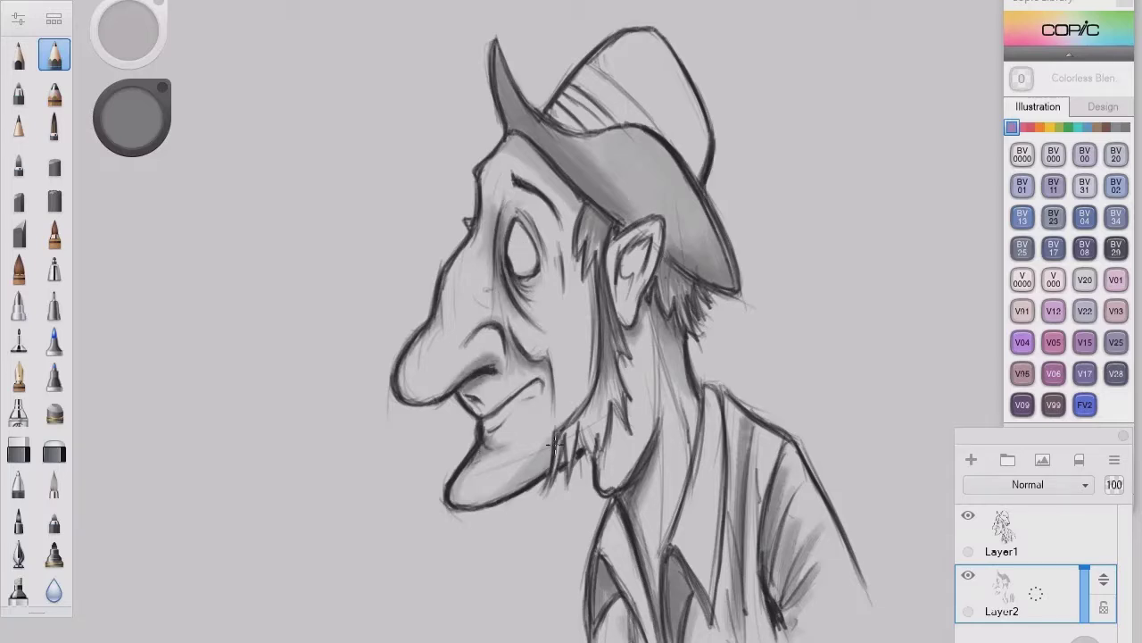
{"action": "left_click_drag", "start_coordinate": [554, 441], "coordinate": [514, 491]}
{"action": "left_click_drag", "start_coordinate": [582, 430], "coordinate": [561, 462]}
{"action": "left_click_drag", "start_coordinate": [468, 466], "coordinate": [453, 502]}
{"action": "left_click_drag", "start_coordinate": [492, 439], "coordinate": [458, 482]}
- Shade the back of the hat crown and the front of the hatband
{"action": "left_click_drag", "start_coordinate": [705, 118], "coordinate": [693, 177]}
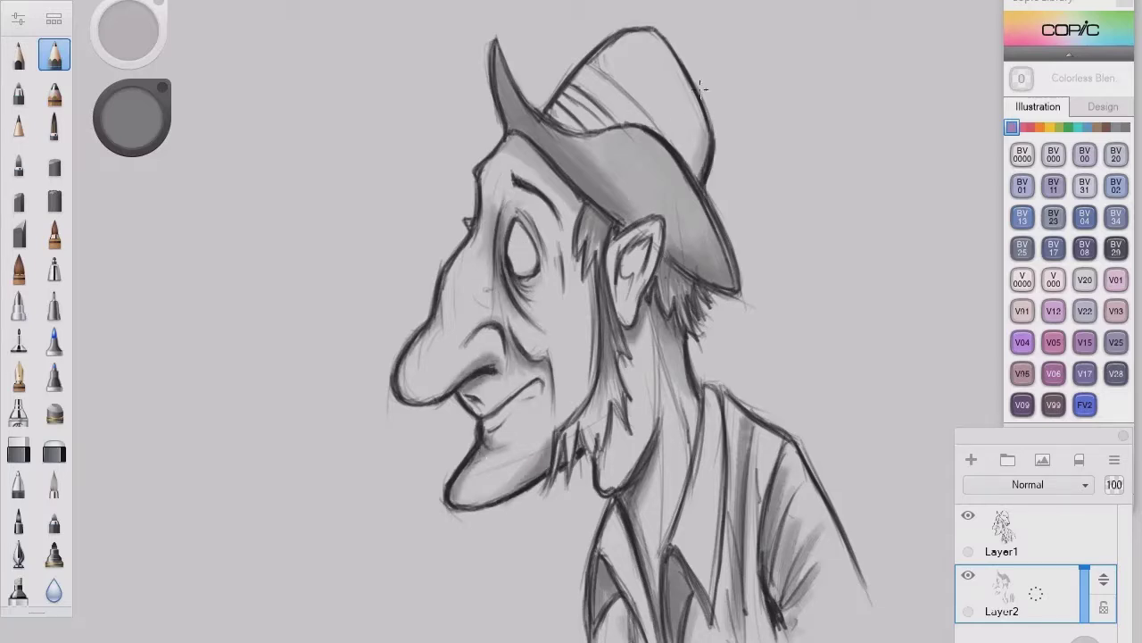
{"action": "left_click_drag", "start_coordinate": [703, 91], "coordinate": [676, 149]}
{"action": "left_click_drag", "start_coordinate": [697, 93], "coordinate": [682, 155]}
{"action": "left_click_drag", "start_coordinate": [589, 66], "coordinate": [557, 116]}
- Add a new layer between the line art and the grey shading, and choose a near-white drawing colour
{"action": "scroll", "coordinate": [572, 321], "scroll_direction": "down", "scroll_amount": 2}
{"action": "left_click", "coordinate": [971, 460]}
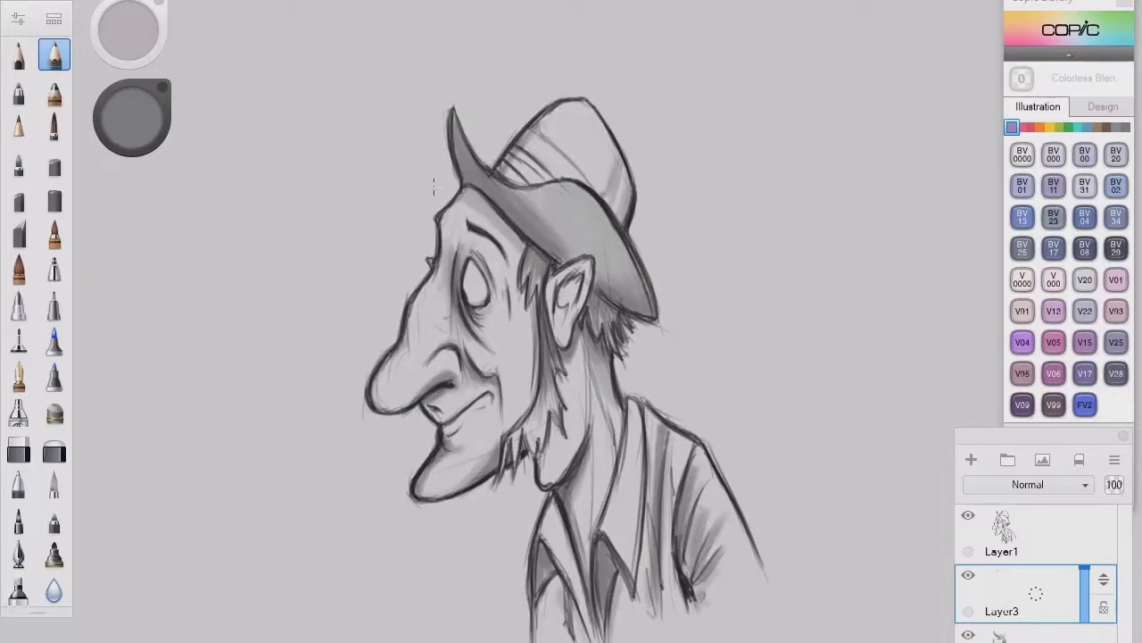
{"action": "left_click", "coordinate": [132, 118]}
{"action": "left_click_drag", "start_coordinate": [783, 403], "coordinate": [821, 402]}
{"action": "left_click", "coordinate": [895, 25]}
{"action": "left_click", "coordinate": [18, 18]}
{"action": "left_click", "coordinate": [971, 13]}
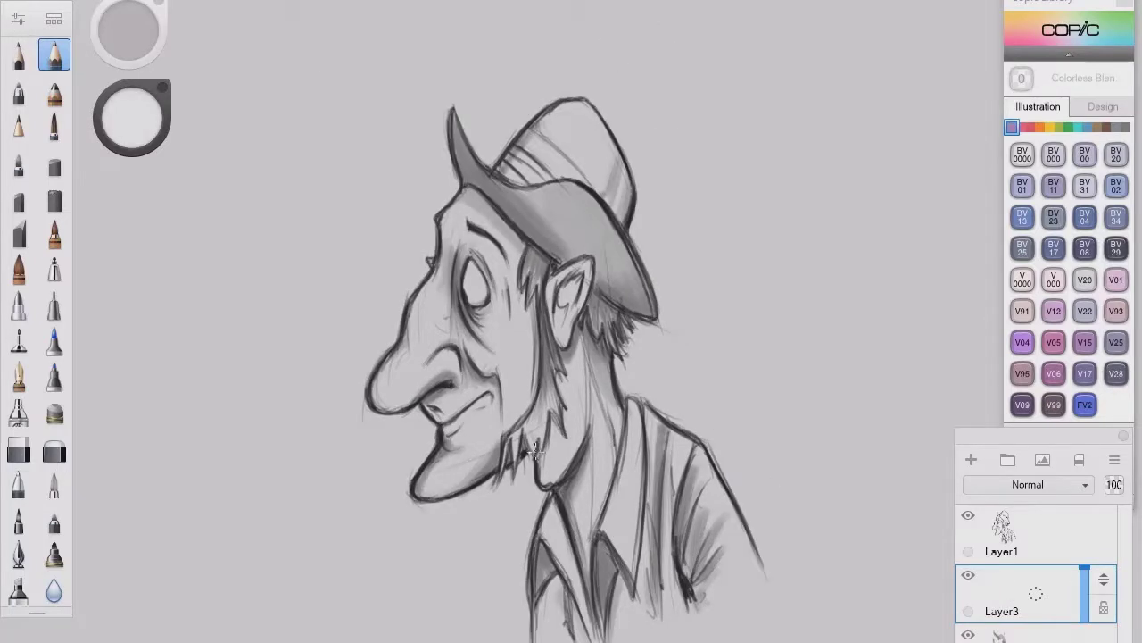
- Brush near-white highlights onto the cheek edge, neck, shirt collar and sleeve
{"action": "left_click_drag", "start_coordinate": [534, 416], "coordinate": [539, 446]}
{"action": "left_click_drag", "start_coordinate": [546, 378], "coordinate": [537, 427]}
{"action": "left_click_drag", "start_coordinate": [527, 257], "coordinate": [546, 384]}
{"action": "mouse_move", "coordinate": [601, 331]}
{"action": "left_mouse_down"}
{"action": "mouse_move", "coordinate": [596, 296]}
{"action": "mouse_move", "coordinate": [600, 332]}
{"action": "left_mouse_up"}
{"action": "mouse_move", "coordinate": [604, 475]}
{"action": "left_mouse_down"}
{"action": "mouse_move", "coordinate": [629, 419]}
{"action": "mouse_move", "coordinate": [616, 536]}
{"action": "mouse_move", "coordinate": [585, 397]}
{"action": "mouse_move", "coordinate": [569, 411]}
{"action": "mouse_move", "coordinate": [548, 478]}
{"action": "left_mouse_up"}
{"action": "mouse_move", "coordinate": [680, 439]}
{"action": "left_mouse_down"}
{"action": "mouse_move", "coordinate": [671, 511]}
{"action": "mouse_move", "coordinate": [737, 571]}
{"action": "left_mouse_up"}
{"action": "left_click_drag", "start_coordinate": [612, 414], "coordinate": [592, 350]}
- Brush near-white highlights onto the hat, nose, cheek, chin, ear and forehead
{"action": "mouse_move", "coordinate": [590, 248]}
{"action": "left_mouse_down"}
{"action": "mouse_move", "coordinate": [571, 192]}
{"action": "mouse_move", "coordinate": [531, 192]}
{"action": "mouse_move", "coordinate": [486, 170]}
{"action": "mouse_move", "coordinate": [538, 151]}
{"action": "mouse_move", "coordinate": [527, 136]}
{"action": "mouse_move", "coordinate": [451, 239]}
{"action": "mouse_move", "coordinate": [398, 358]}
{"action": "mouse_move", "coordinate": [411, 381]}
{"action": "left_mouse_up"}
{"action": "mouse_move", "coordinate": [528, 302]}
{"action": "left_mouse_down"}
{"action": "mouse_move", "coordinate": [516, 400]}
{"action": "mouse_move", "coordinate": [489, 368]}
{"action": "left_mouse_up"}
{"action": "mouse_move", "coordinate": [455, 405]}
{"action": "left_mouse_down"}
{"action": "mouse_move", "coordinate": [475, 430]}
{"action": "mouse_move", "coordinate": [438, 489]}
{"action": "left_mouse_up"}
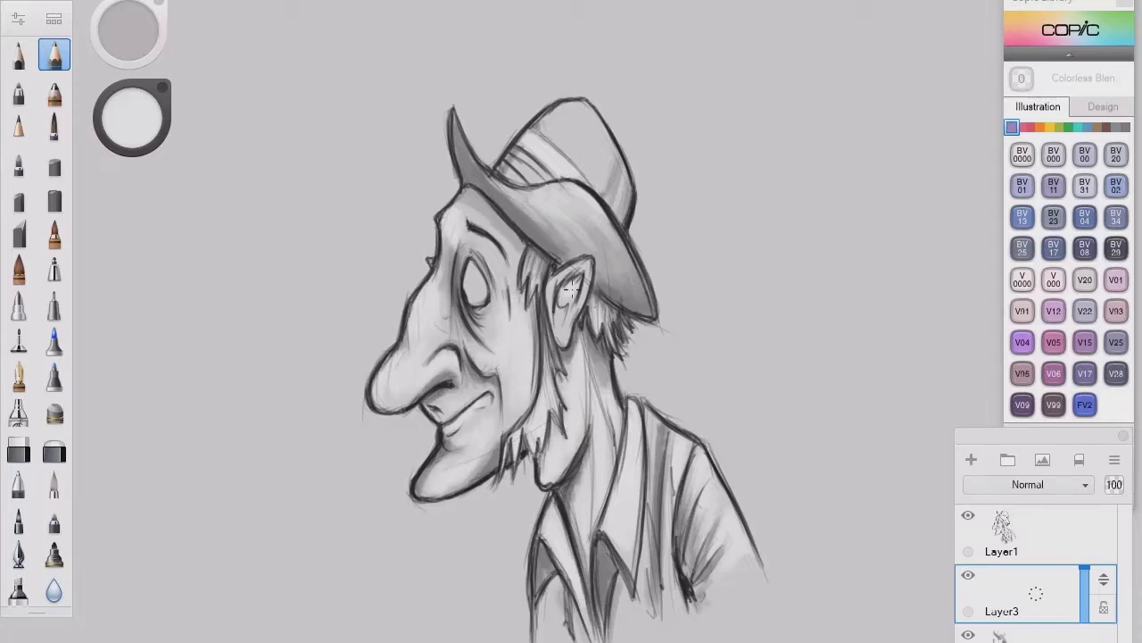
{"action": "left_click_drag", "start_coordinate": [572, 290], "coordinate": [562, 335]}
{"action": "left_click_drag", "start_coordinate": [512, 248], "coordinate": [512, 276]}
{"action": "left_click_drag", "start_coordinate": [497, 231], "coordinate": [447, 286]}
{"action": "mouse_move", "coordinate": [496, 262]}
{"action": "left_mouse_down"}
{"action": "mouse_move", "coordinate": [497, 309]}
{"action": "mouse_move", "coordinate": [473, 348]}
{"action": "left_mouse_up"}
- Add another new layer below the line art, choose dark grey, and set the Design Pencil size to 15.6
{"action": "left_click", "coordinate": [971, 459]}
{"action": "left_click_drag", "start_coordinate": [132, 117], "coordinate": [132, 100]}
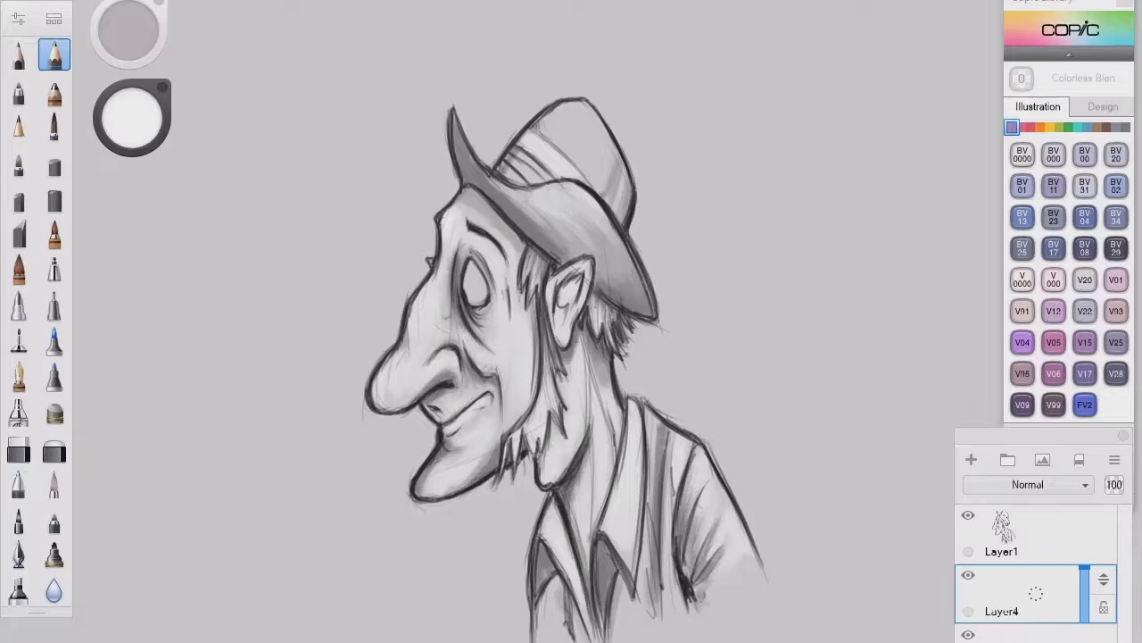
{"action": "left_click", "coordinate": [132, 118]}
{"action": "mouse_move", "coordinate": [816, 119]}
{"action": "left_mouse_down"}
{"action": "mouse_move", "coordinate": [780, 153]}
{"action": "mouse_move", "coordinate": [793, 169]}
{"action": "left_mouse_up"}
{"action": "left_click", "coordinate": [128, 30]}
{"action": "left_click_drag", "start_coordinate": [756, 248], "coordinate": [759, 252]}
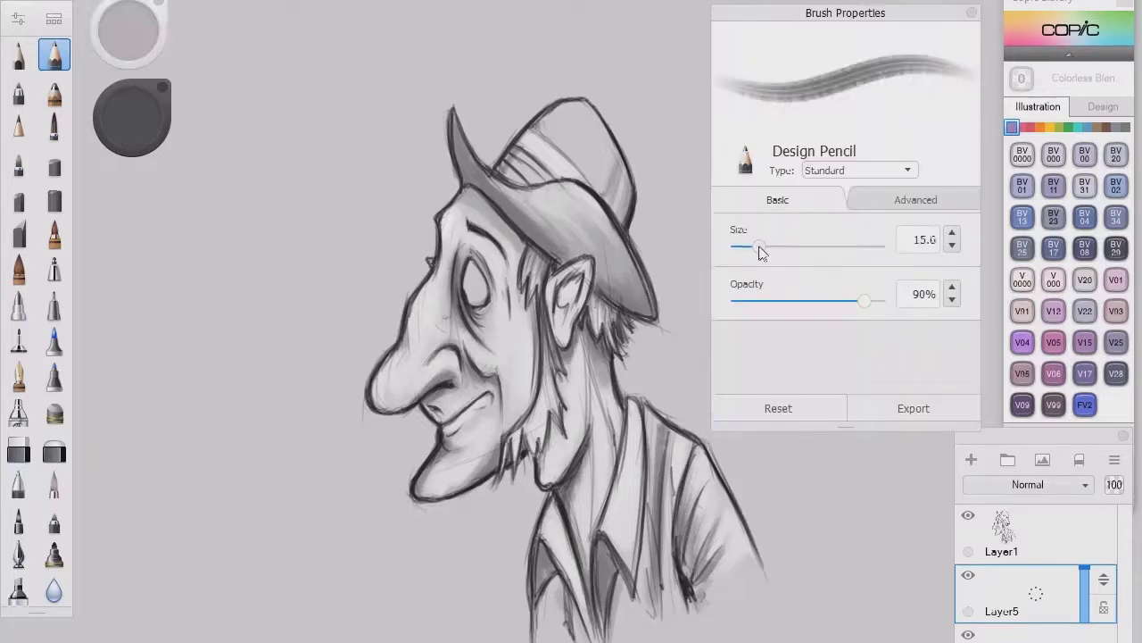
- Add dark grey accents to the sideburn and the jagged hair behind the ear
{"action": "left_click", "coordinate": [539, 253]}
{"action": "left_click_drag", "start_coordinate": [544, 284], "coordinate": [536, 451]}
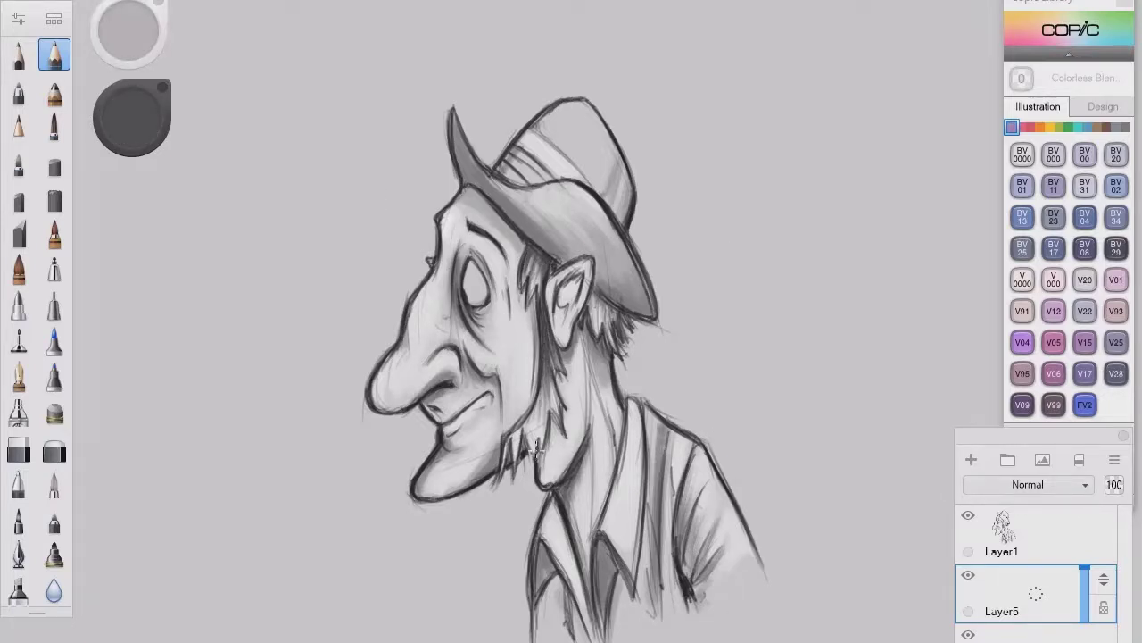
{"action": "mouse_move", "coordinate": [541, 382]}
{"action": "left_mouse_down"}
{"action": "mouse_move", "coordinate": [532, 448]}
{"action": "mouse_move", "coordinate": [514, 451]}
{"action": "left_mouse_up"}
{"action": "left_click_drag", "start_coordinate": [591, 295], "coordinate": [606, 334]}
{"action": "left_click_drag", "start_coordinate": [600, 294], "coordinate": [619, 331]}
- Darken the hat brim's lower edge and upturned front with dark grey strokes
{"action": "left_click_drag", "start_coordinate": [468, 185], "coordinate": [523, 250]}
{"action": "mouse_move", "coordinate": [458, 155]}
{"action": "left_mouse_down"}
{"action": "mouse_move", "coordinate": [471, 183]}
{"action": "mouse_move", "coordinate": [563, 264]}
{"action": "left_mouse_up"}
{"action": "left_click_drag", "start_coordinate": [456, 139], "coordinate": [466, 182]}
- Deepen the dark grey shadows on the nape, inside the ear and beside the eye socket
{"action": "mouse_move", "coordinate": [594, 284]}
{"action": "left_mouse_down"}
{"action": "mouse_move", "coordinate": [623, 312]}
{"action": "mouse_move", "coordinate": [651, 314]}
{"action": "mouse_move", "coordinate": [607, 357]}
{"action": "left_mouse_up"}
{"action": "left_click_drag", "start_coordinate": [582, 319], "coordinate": [610, 384]}
{"action": "left_click_drag", "start_coordinate": [589, 345], "coordinate": [598, 382]}
{"action": "left_click_drag", "start_coordinate": [579, 277], "coordinate": [557, 296]}
{"action": "left_click_drag", "start_coordinate": [577, 277], "coordinate": [553, 318]}
{"action": "left_click_drag", "start_coordinate": [457, 280], "coordinate": [455, 321]}
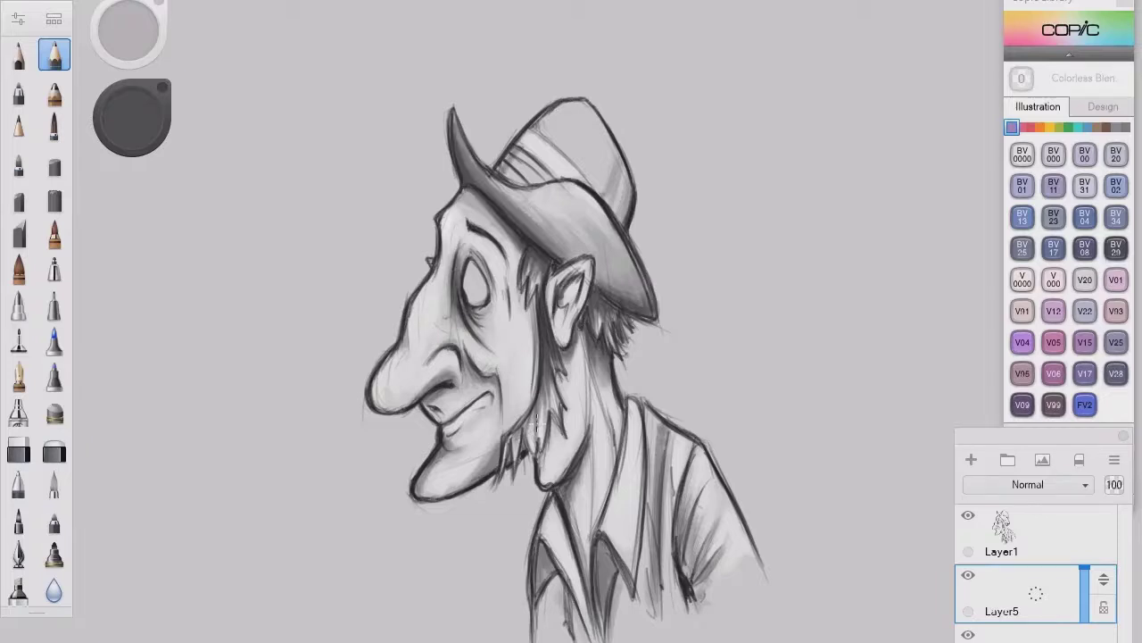
- Deepen the dark grey shading beside the nose bridge, along the cheek fold and under the jaw
{"action": "left_click_drag", "start_coordinate": [446, 260], "coordinate": [450, 312]}
{"action": "left_click_drag", "start_coordinate": [454, 244], "coordinate": [452, 269]}
{"action": "left_click_drag", "start_coordinate": [475, 373], "coordinate": [498, 388]}
{"action": "left_click_drag", "start_coordinate": [507, 449], "coordinate": [482, 486]}
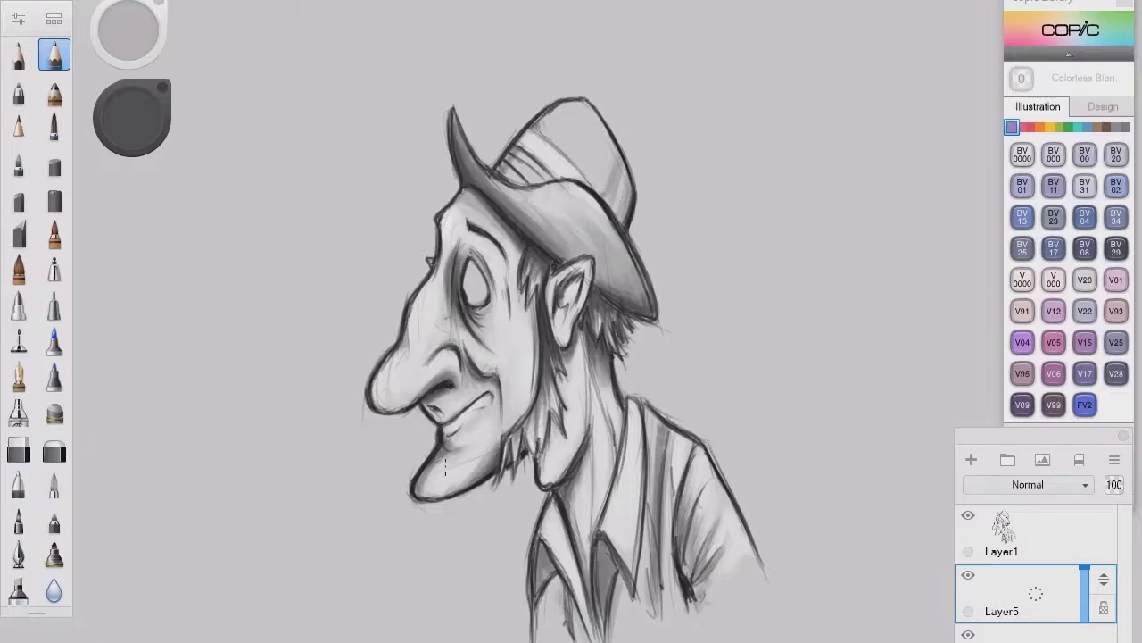
- Shade the shirt opening, the collar edges and the upper shirt front with dark grey strokes
{"action": "mouse_move", "coordinate": [603, 535]}
{"action": "left_mouse_down"}
{"action": "mouse_move", "coordinate": [598, 612]}
{"action": "mouse_move", "coordinate": [603, 598]}
{"action": "left_mouse_up"}
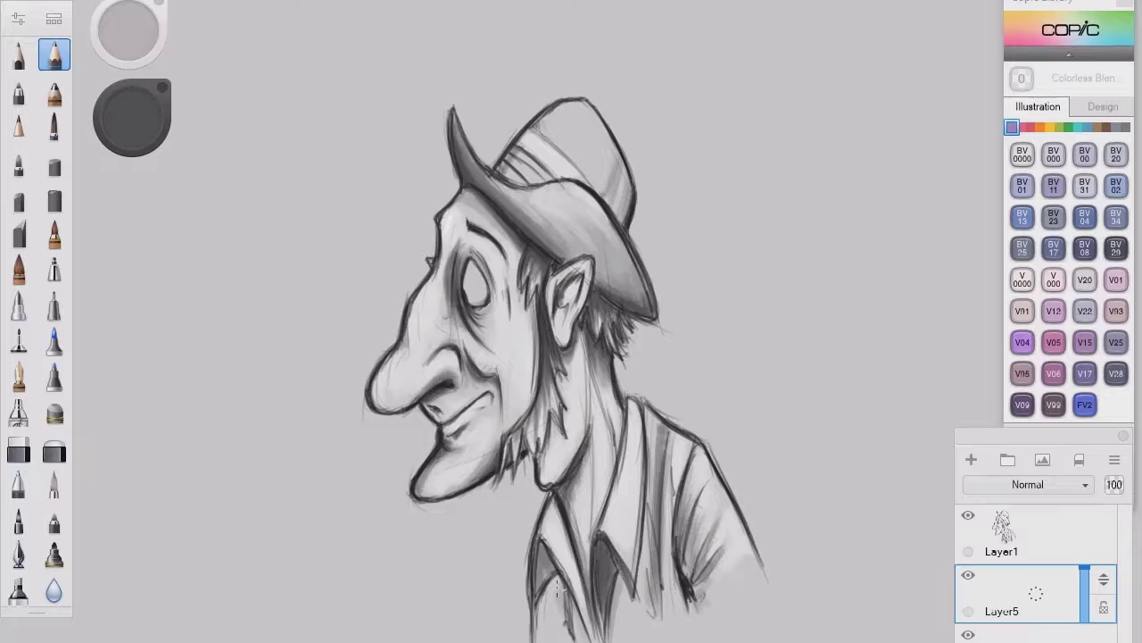
{"action": "left_click_drag", "start_coordinate": [554, 541], "coordinate": [538, 594]}
{"action": "left_click_drag", "start_coordinate": [586, 437], "coordinate": [563, 493]}
{"action": "left_click_drag", "start_coordinate": [664, 438], "coordinate": [653, 589]}
{"action": "left_click_drag", "start_coordinate": [662, 418], "coordinate": [667, 489]}
- Darken the sleeve and shoulder folds, the back of the neck and the front shirt edge in dark grey
{"action": "left_click_drag", "start_coordinate": [677, 450], "coordinate": [698, 546]}
{"action": "mouse_move", "coordinate": [686, 482]}
{"action": "left_mouse_down"}
{"action": "mouse_move", "coordinate": [721, 591]}
{"action": "mouse_move", "coordinate": [707, 573]}
{"action": "left_mouse_up"}
{"action": "left_click_drag", "start_coordinate": [666, 541], "coordinate": [671, 439]}
{"action": "left_click_drag", "start_coordinate": [623, 406], "coordinate": [614, 484]}
{"action": "left_click_drag", "start_coordinate": [552, 483], "coordinate": [529, 639]}
- Add dark grey shading to the lower sideburn, the jaw, the nose bridge and the forehead under the hat brim
{"action": "mouse_move", "coordinate": [536, 448]}
{"action": "left_mouse_down"}
{"action": "mouse_move", "coordinate": [524, 469]}
{"action": "mouse_move", "coordinate": [541, 486]}
{"action": "left_mouse_up"}
{"action": "left_click_drag", "start_coordinate": [530, 457], "coordinate": [504, 475]}
{"action": "mouse_move", "coordinate": [412, 305]}
{"action": "left_mouse_down"}
{"action": "mouse_move", "coordinate": [375, 393]}
{"action": "mouse_move", "coordinate": [409, 412]}
{"action": "mouse_move", "coordinate": [452, 376]}
{"action": "left_mouse_up"}
{"action": "left_click_drag", "start_coordinate": [432, 282], "coordinate": [439, 254]}
{"action": "left_click_drag", "start_coordinate": [483, 203], "coordinate": [524, 264]}
{"action": "left_click_drag", "start_coordinate": [466, 191], "coordinate": [506, 227]}
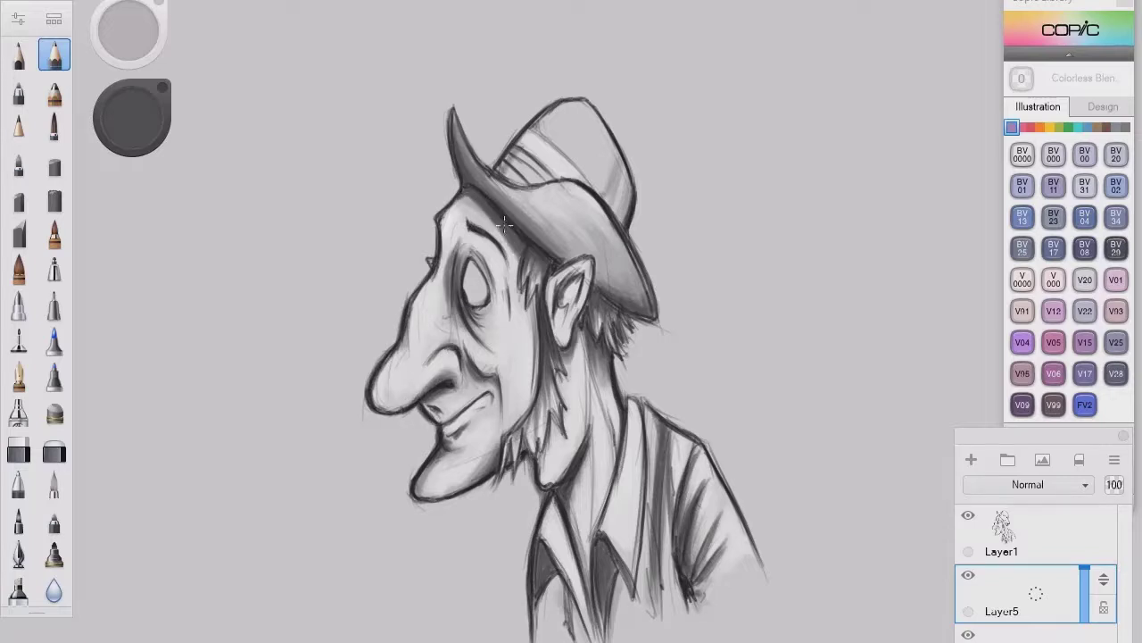
- Shade the neck from behind the ear to the collar and darken the shirt fold at the shoulder
{"action": "left_click_drag", "start_coordinate": [584, 334], "coordinate": [595, 387]}
{"action": "left_click_drag", "start_coordinate": [588, 346], "coordinate": [598, 512]}
{"action": "left_click_drag", "start_coordinate": [618, 394], "coordinate": [612, 441]}
{"action": "left_click_drag", "start_coordinate": [568, 505], "coordinate": [591, 604]}
{"action": "left_click_drag", "start_coordinate": [667, 444], "coordinate": [682, 552]}
- Change the color to a near-black grey with luminance 16 and darken the sideburn down to the jaw
{"action": "left_click", "coordinate": [132, 118]}
{"action": "left_click", "coordinate": [801, 178]}
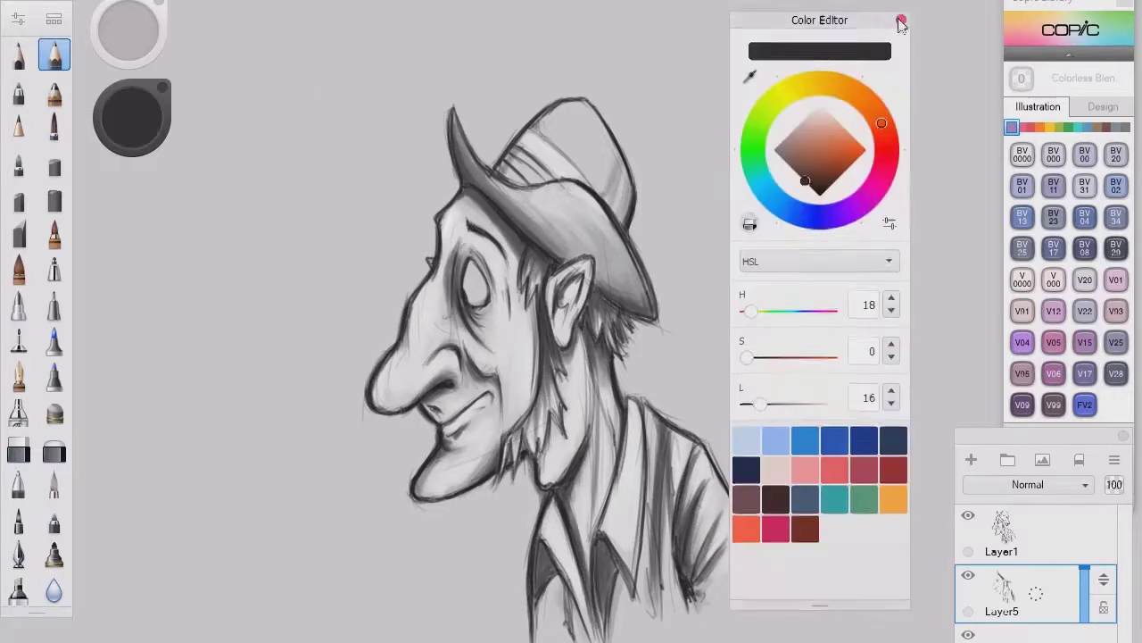
{"action": "left_click", "coordinate": [900, 25]}
{"action": "mouse_move", "coordinate": [542, 302]}
{"action": "left_mouse_down"}
{"action": "mouse_move", "coordinate": [549, 388]}
{"action": "mouse_move", "coordinate": [534, 427]}
{"action": "left_mouse_up"}
{"action": "left_click_drag", "start_coordinate": [534, 402], "coordinate": [501, 473]}
{"action": "mouse_move", "coordinate": [542, 386]}
{"action": "left_mouse_down"}
{"action": "mouse_move", "coordinate": [507, 441]}
{"action": "mouse_move", "coordinate": [540, 449]}
{"action": "left_mouse_up"}
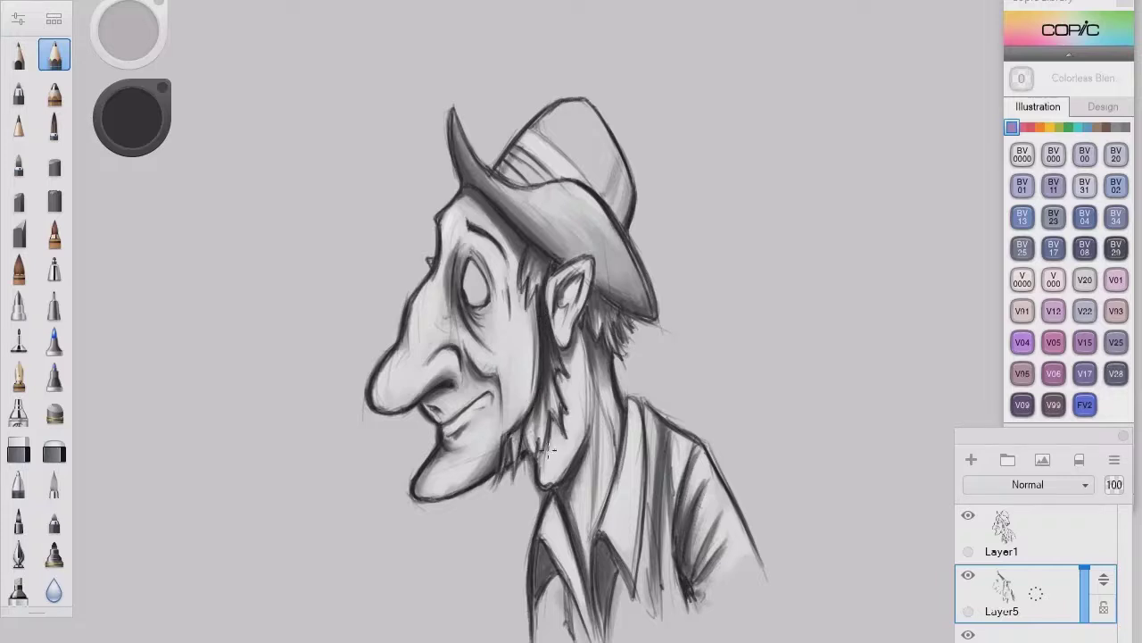
- Add near-black accents to the hair behind the ear, the nape, the temple and the shadow under the brim
{"action": "left_click_drag", "start_coordinate": [596, 332], "coordinate": [592, 405]}
{"action": "mouse_move", "coordinate": [611, 305]}
{"action": "left_mouse_down"}
{"action": "mouse_move", "coordinate": [585, 323]}
{"action": "mouse_move", "coordinate": [618, 310]}
{"action": "mouse_move", "coordinate": [607, 361]}
{"action": "left_mouse_up"}
{"action": "left_click_drag", "start_coordinate": [533, 257], "coordinate": [527, 312]}
{"action": "left_click_drag", "start_coordinate": [522, 189], "coordinate": [487, 249]}
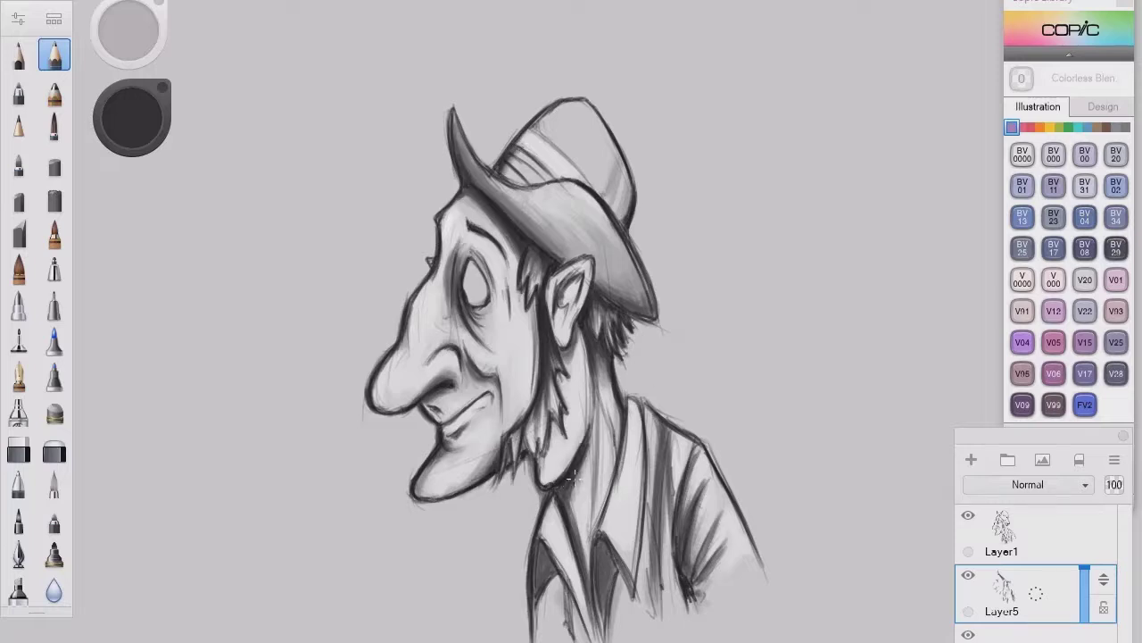
- Darken the shirt opening, the sleeve folds and the creases beside the collar with near-black strokes
{"action": "left_click_drag", "start_coordinate": [571, 488], "coordinate": [564, 526]}
{"action": "left_click_drag", "start_coordinate": [607, 539], "coordinate": [600, 634]}
{"action": "left_click_drag", "start_coordinate": [702, 494], "coordinate": [680, 559]}
{"action": "left_click_drag", "start_coordinate": [703, 440], "coordinate": [687, 534]}
{"action": "left_click_drag", "start_coordinate": [714, 562], "coordinate": [687, 605]}
{"action": "left_click_drag", "start_coordinate": [672, 427], "coordinate": [654, 577]}
{"action": "left_click_drag", "start_coordinate": [652, 403], "coordinate": [640, 480]}
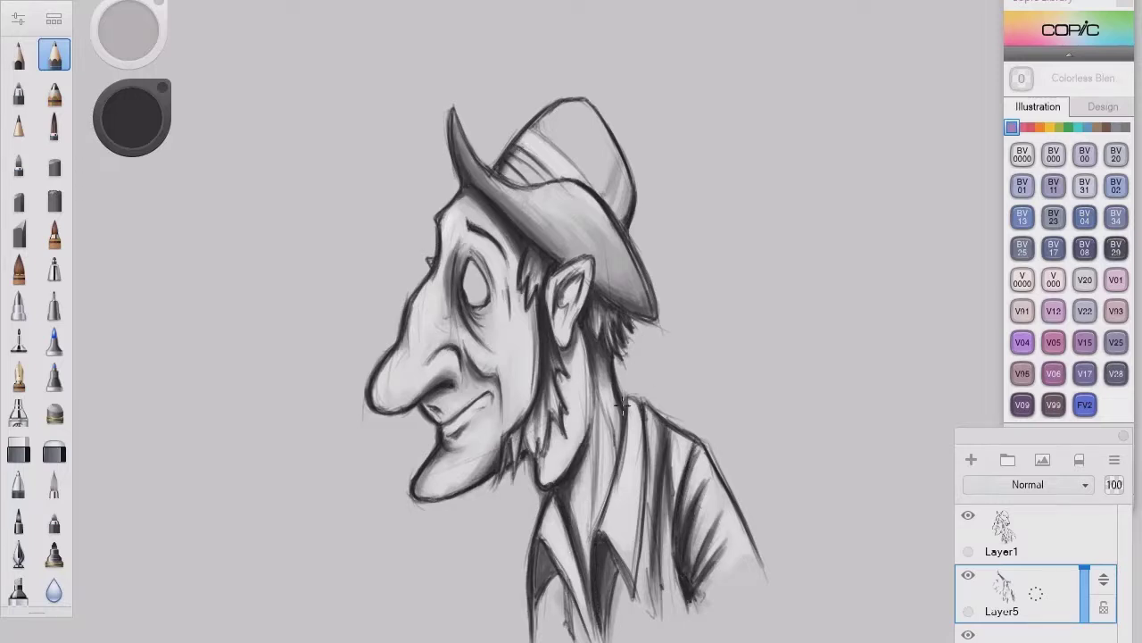
- Reinforce the collar edges, the shoulder contour and the front shirt outline with near-black strokes
{"action": "left_click_drag", "start_coordinate": [621, 420], "coordinate": [591, 541]}
{"action": "mouse_move", "coordinate": [540, 542]}
{"action": "left_mouse_down"}
{"action": "mouse_move", "coordinate": [532, 603]}
{"action": "mouse_move", "coordinate": [570, 634]}
{"action": "left_mouse_up"}
{"action": "left_click_drag", "start_coordinate": [557, 490], "coordinate": [537, 522]}
{"action": "mouse_move", "coordinate": [622, 401]}
{"action": "left_mouse_down"}
{"action": "mouse_move", "coordinate": [656, 414]}
{"action": "mouse_move", "coordinate": [757, 553]}
{"action": "left_mouse_up"}
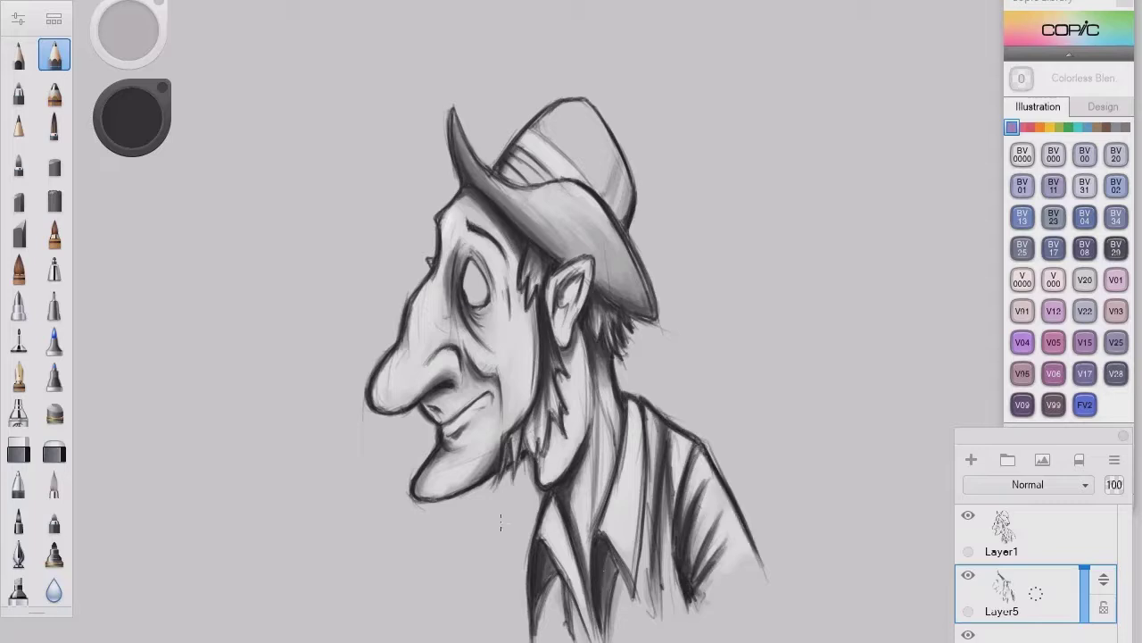
{"action": "left_click_drag", "start_coordinate": [539, 505], "coordinate": [523, 634]}
- Add near-black accents to the inner ear, the hat crown, the rear brim edge and the brow and nose-bridge contour
{"action": "left_click_drag", "start_coordinate": [565, 284], "coordinate": [559, 303]}
{"action": "left_click_drag", "start_coordinate": [616, 147], "coordinate": [600, 211]}
{"action": "left_click_drag", "start_coordinate": [636, 266], "coordinate": [657, 316]}
{"action": "left_click_drag", "start_coordinate": [626, 234], "coordinate": [655, 311]}
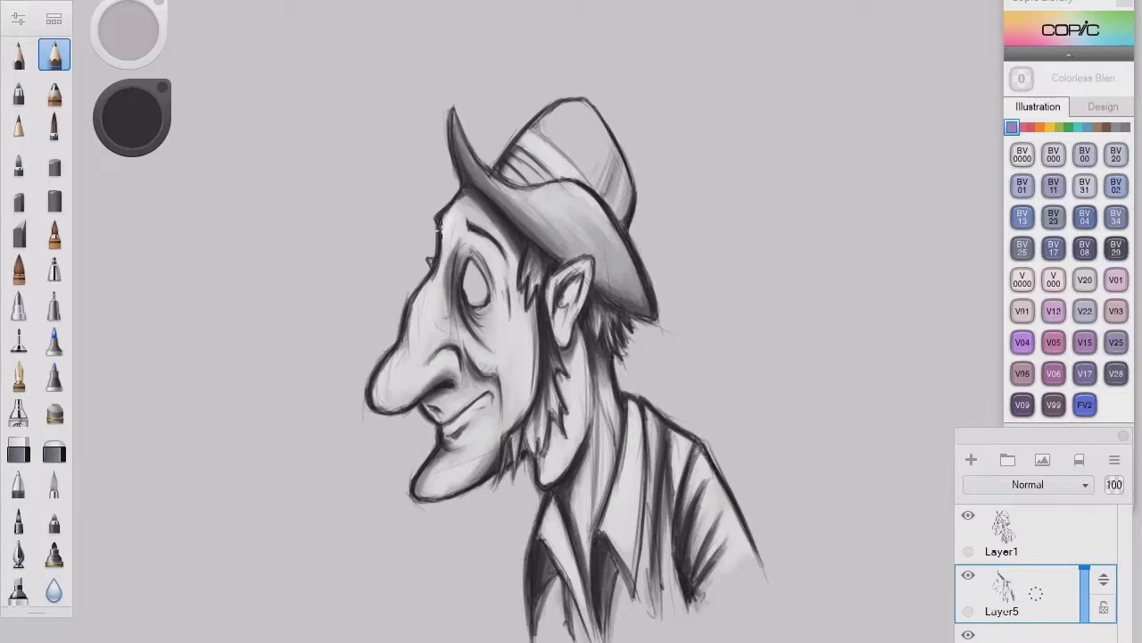
{"action": "left_click_drag", "start_coordinate": [444, 214], "coordinate": [436, 232]}
{"action": "left_click_drag", "start_coordinate": [434, 271], "coordinate": [419, 294]}
- Add a new layer below the line art and change the drawing color to near-white
{"action": "left_click", "coordinate": [972, 465]}
{"action": "left_click", "coordinate": [132, 118]}
{"action": "left_click_drag", "start_coordinate": [757, 399], "coordinate": [828, 398]}
{"action": "left_click", "coordinate": [901, 19]}
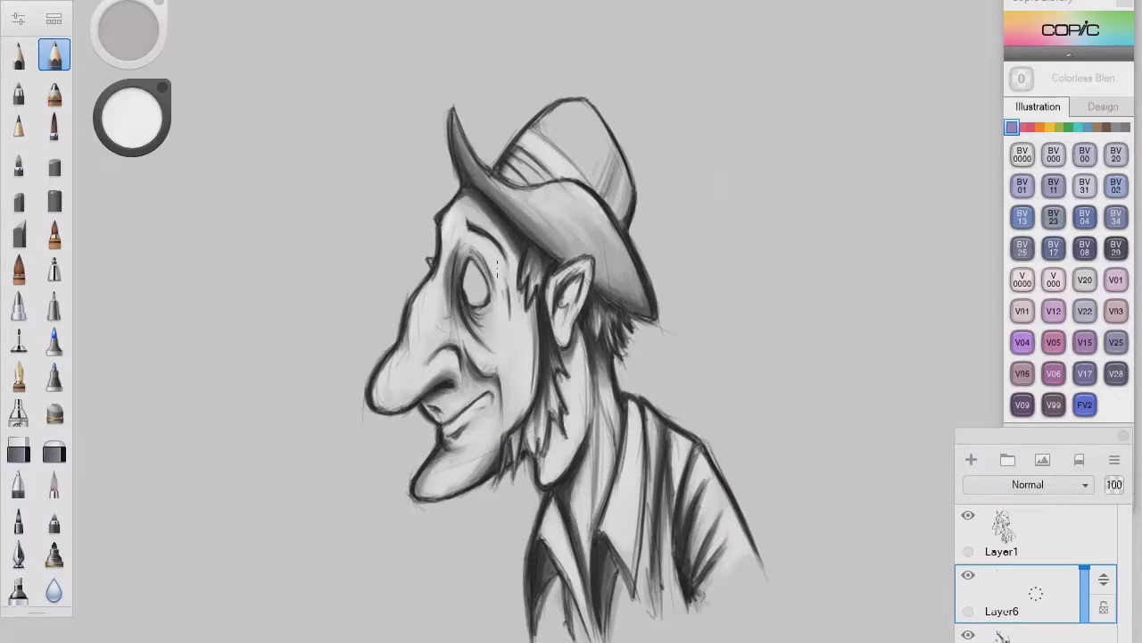
- Fill the eye with near-white and brush highlights onto the chin, the hat brim and the crown
{"action": "left_click_drag", "start_coordinate": [471, 266], "coordinate": [476, 296]}
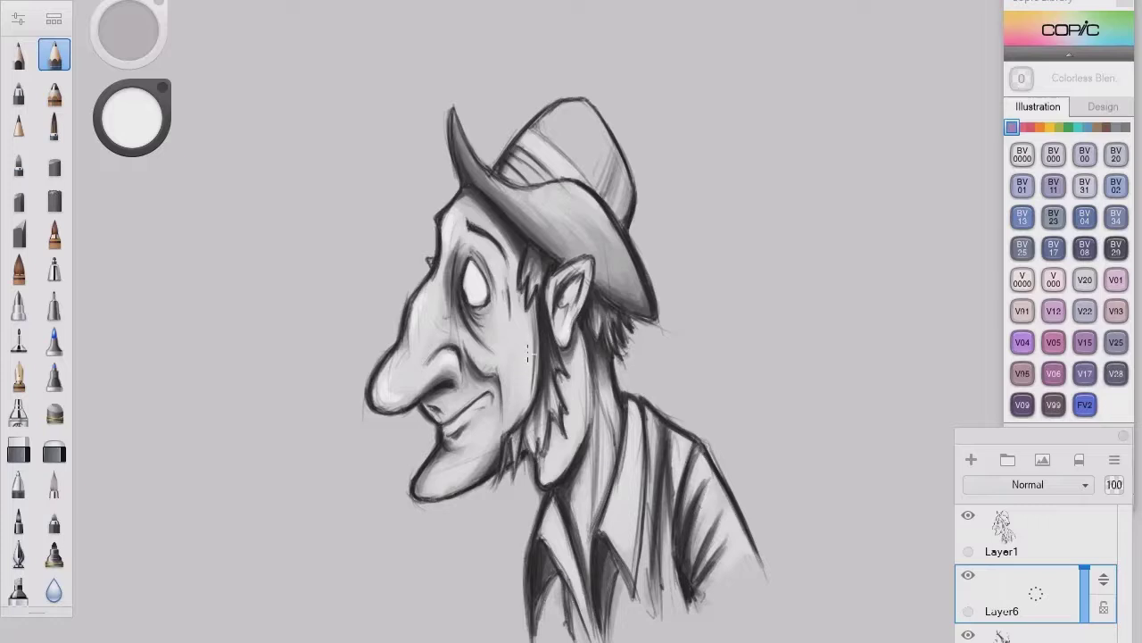
{"action": "left_click_drag", "start_coordinate": [439, 487], "coordinate": [466, 469]}
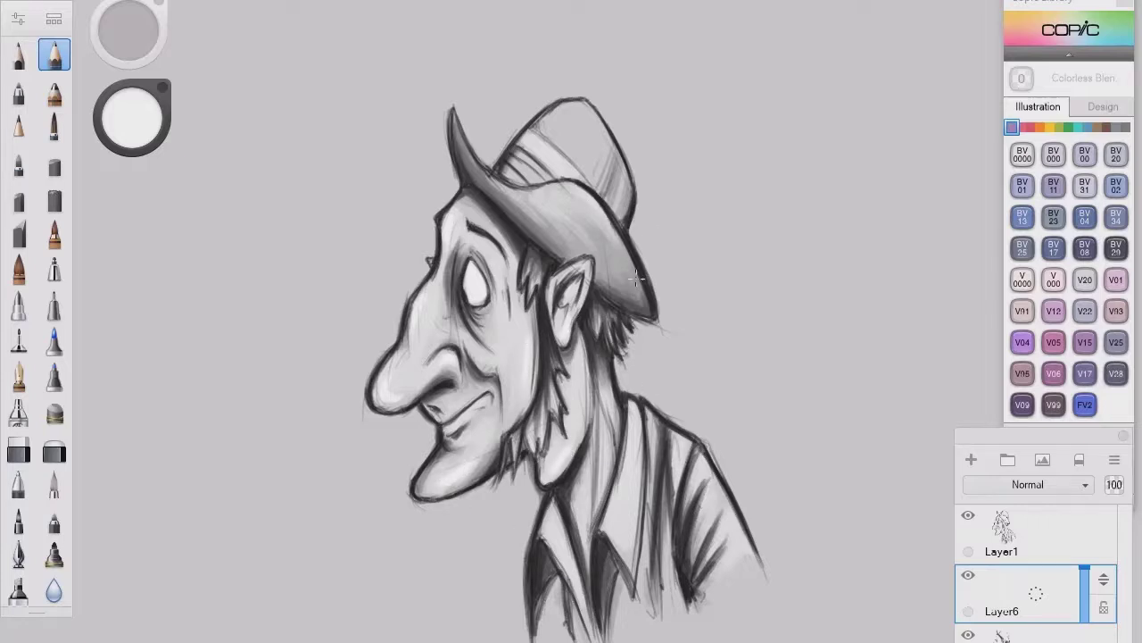
{"action": "mouse_move", "coordinate": [612, 267]}
{"action": "left_mouse_down"}
{"action": "mouse_move", "coordinate": [544, 209]}
{"action": "mouse_move", "coordinate": [643, 296]}
{"action": "mouse_move", "coordinate": [551, 196]}
{"action": "left_mouse_up"}
{"action": "mouse_move", "coordinate": [575, 109]}
{"action": "left_mouse_down"}
{"action": "mouse_move", "coordinate": [546, 147]}
{"action": "mouse_move", "coordinate": [513, 154]}
{"action": "left_mouse_up"}
- Brush near-white highlights onto the collar flap and between the sleeve folds
{"action": "left_click_drag", "start_coordinate": [621, 450], "coordinate": [619, 557]}
{"action": "left_click_drag", "start_coordinate": [690, 482], "coordinate": [689, 513]}
{"action": "left_click_drag", "start_coordinate": [718, 460], "coordinate": [702, 543]}
{"action": "left_click_drag", "start_coordinate": [748, 538], "coordinate": [721, 570]}
- Brush near-white light onto the background behind the nape and in front of the neck and collar
{"action": "left_click_drag", "start_coordinate": [618, 353], "coordinate": [621, 389]}
{"action": "mouse_move", "coordinate": [650, 325]}
{"action": "left_mouse_down"}
{"action": "mouse_move", "coordinate": [624, 351]}
{"action": "mouse_move", "coordinate": [624, 393]}
{"action": "left_mouse_up"}
{"action": "left_click_drag", "start_coordinate": [535, 459], "coordinate": [534, 523]}
{"action": "mouse_move", "coordinate": [532, 462]}
{"action": "left_mouse_down"}
{"action": "mouse_move", "coordinate": [520, 507]}
{"action": "mouse_move", "coordinate": [473, 493]}
{"action": "mouse_move", "coordinate": [532, 573]}
{"action": "left_mouse_up"}
- Add near-white highlights to the lower shirt front and the strip beside the collar
{"action": "left_click_drag", "start_coordinate": [555, 577], "coordinate": [581, 639]}
{"action": "left_click_drag", "start_coordinate": [619, 576], "coordinate": [620, 641]}
{"action": "left_click_drag", "start_coordinate": [664, 471], "coordinate": [662, 564]}
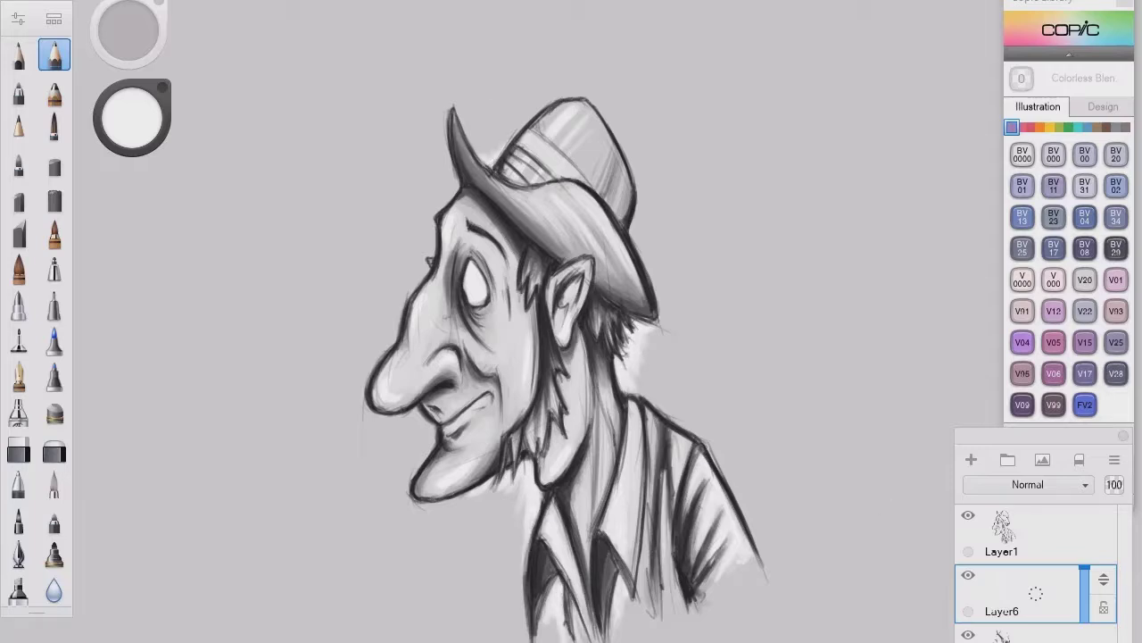